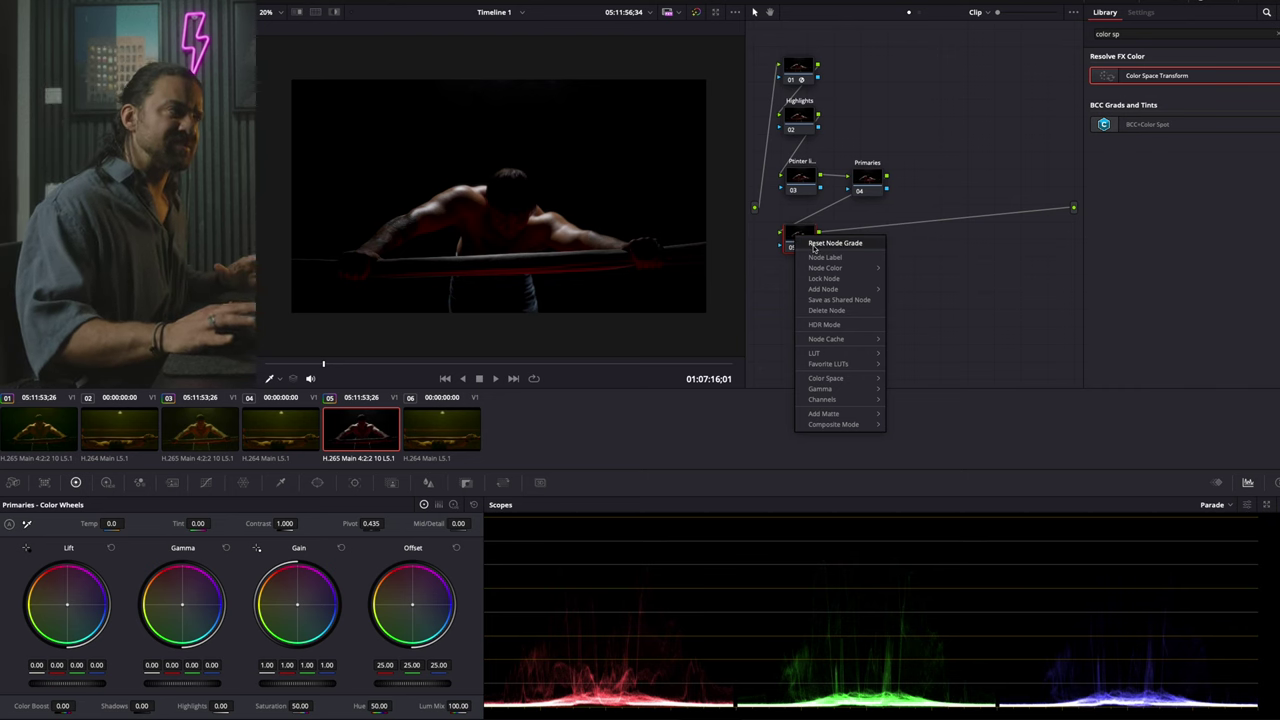
Label node 05 "OT Correction" and add a serial node after it labelled "OT"
left_click(817, 258)
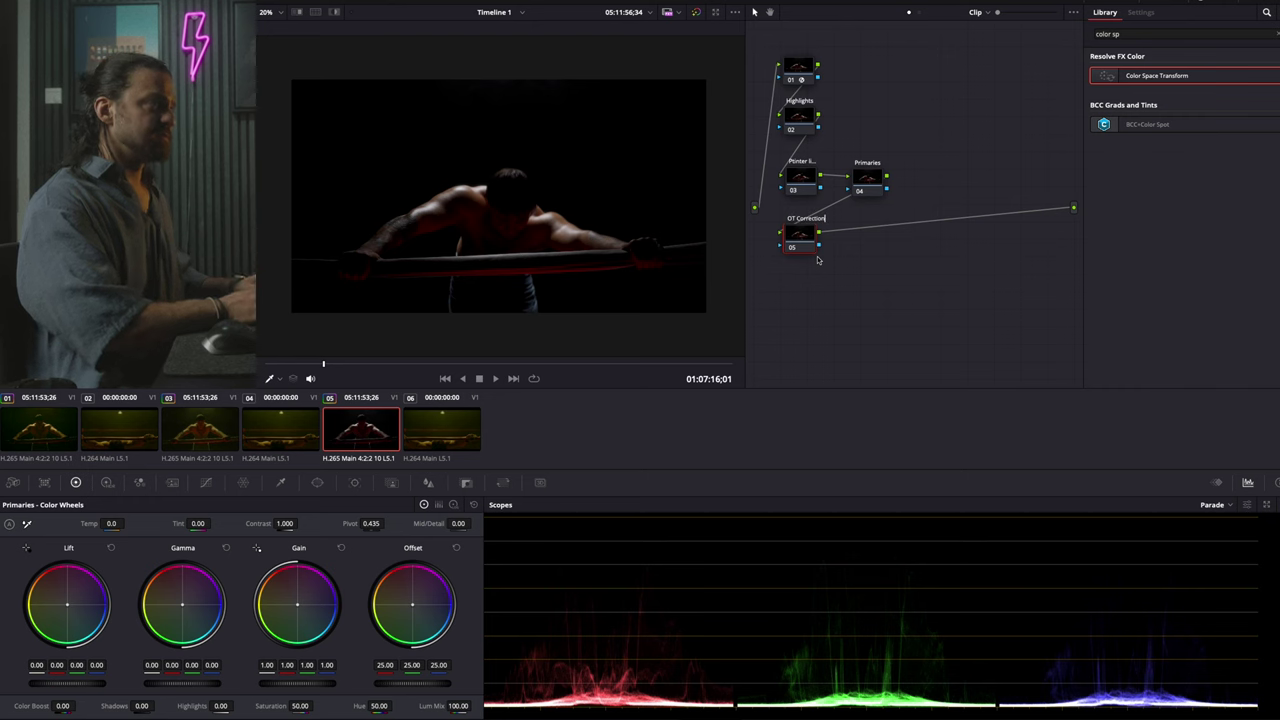
key("Return")
key("alt+s")
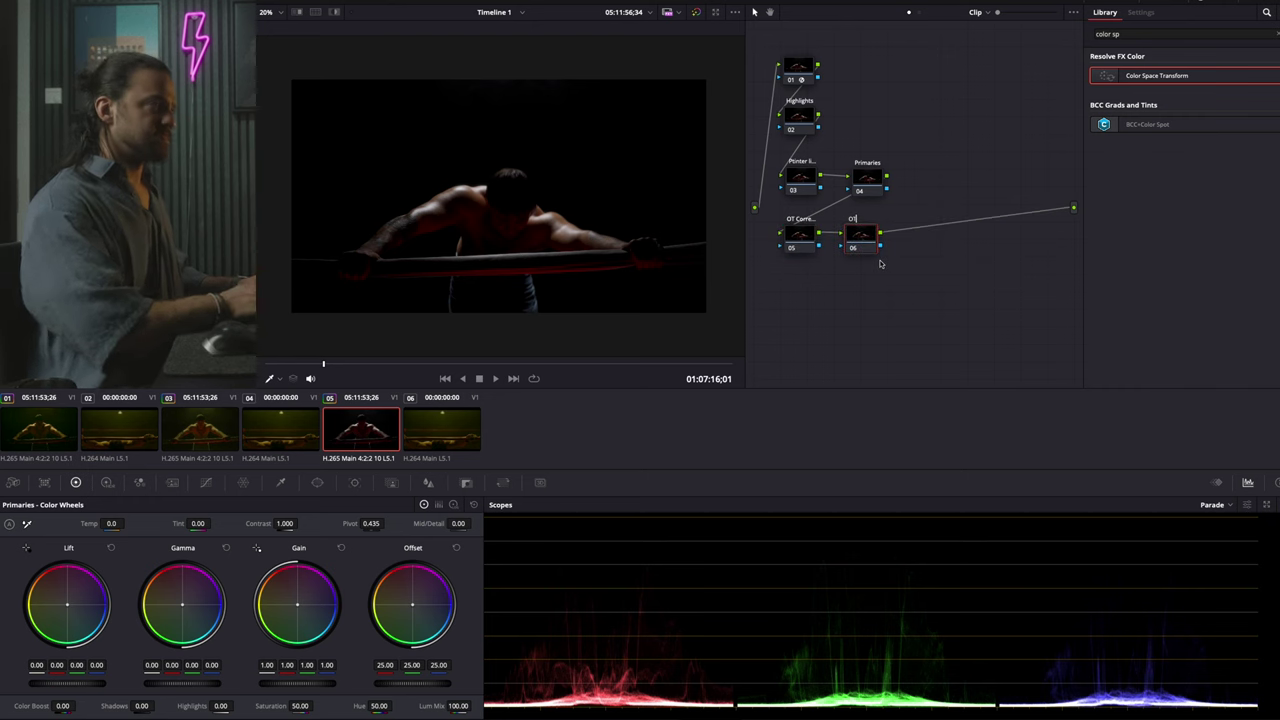
Add another serial node after OT, place it below the OT Correction node and label it "Glow"
key("alt+s")
left_click_drag(916, 240, 802, 291)
right_click(802, 291)
left_click(818, 311)
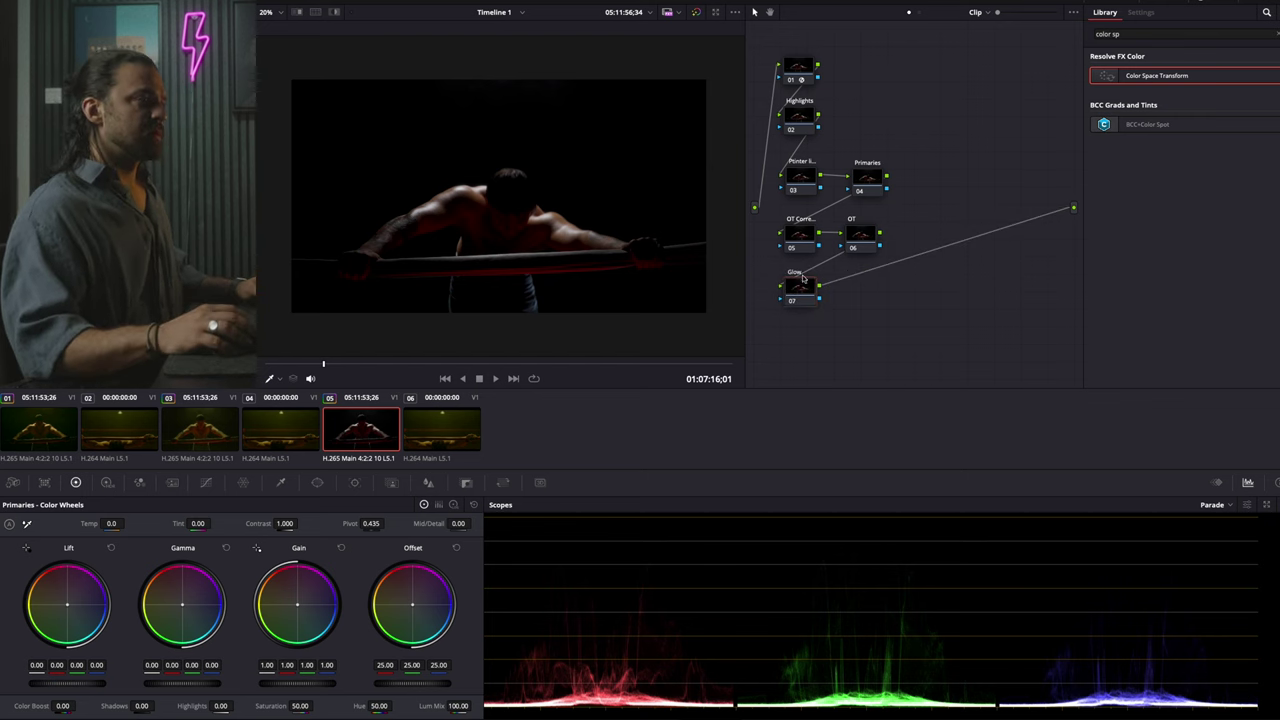
Add a serial node after Glow, label it "Grain" and align it beside the Glow node
key("alt+s")
right_click(860, 291)
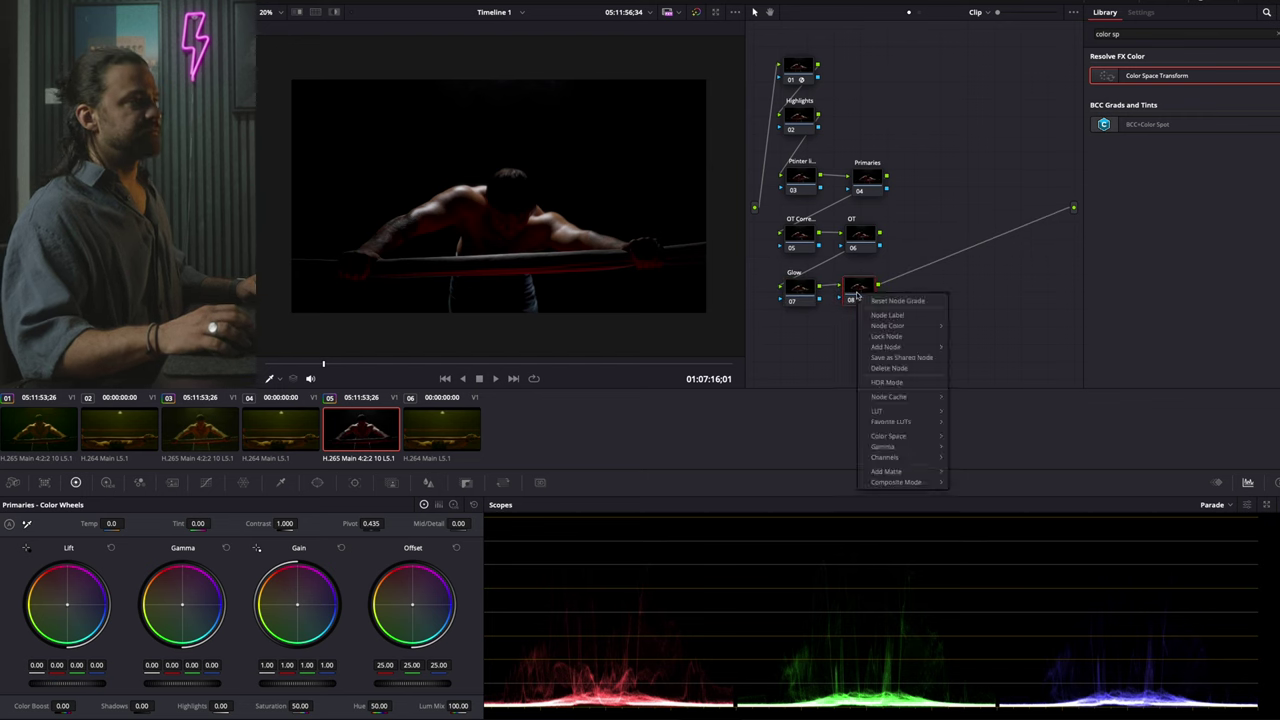
left_click(878, 312)
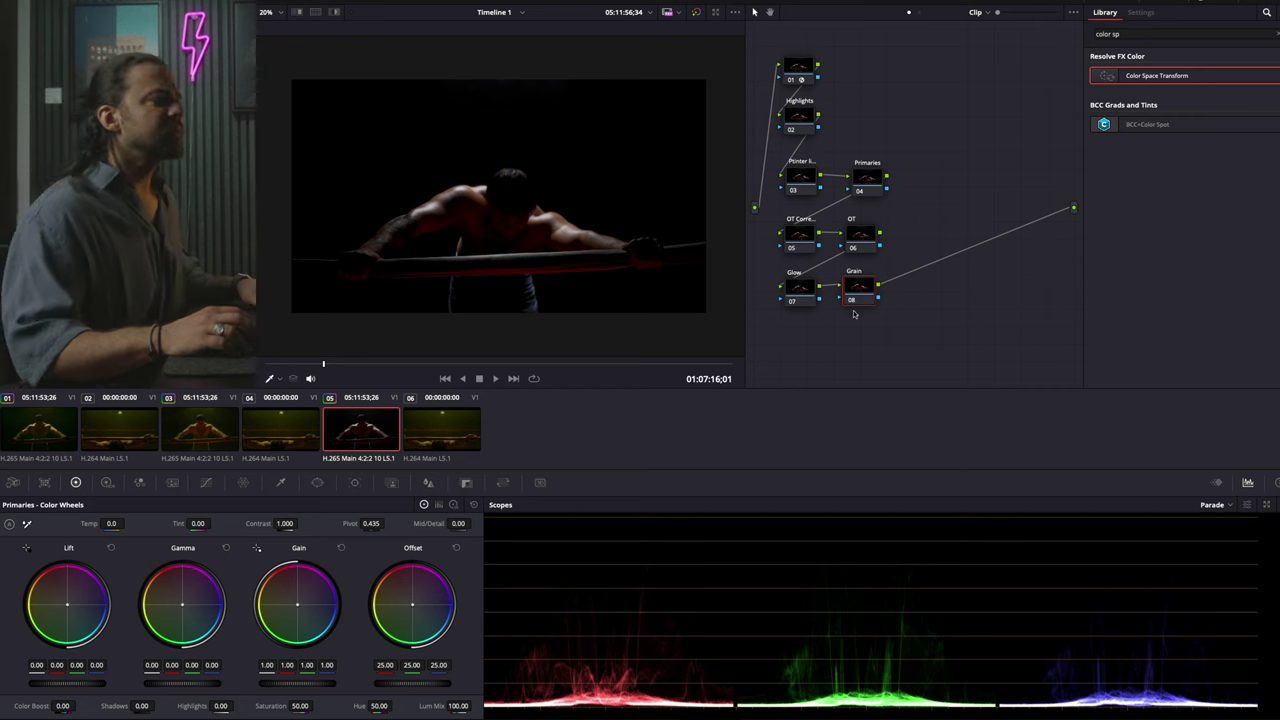
left_click_drag(858, 297, 858, 306)
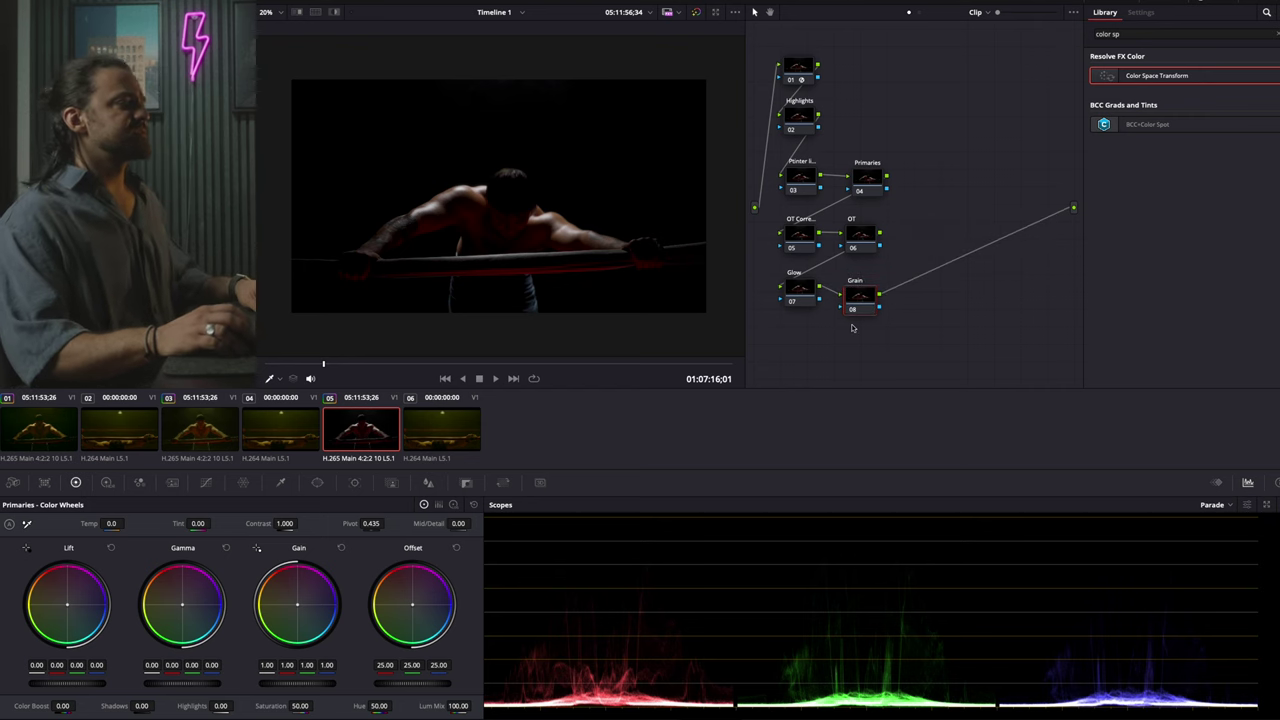
key("shift+z")
left_click_drag(858, 300, 863, 292)
left_click(812, 290)
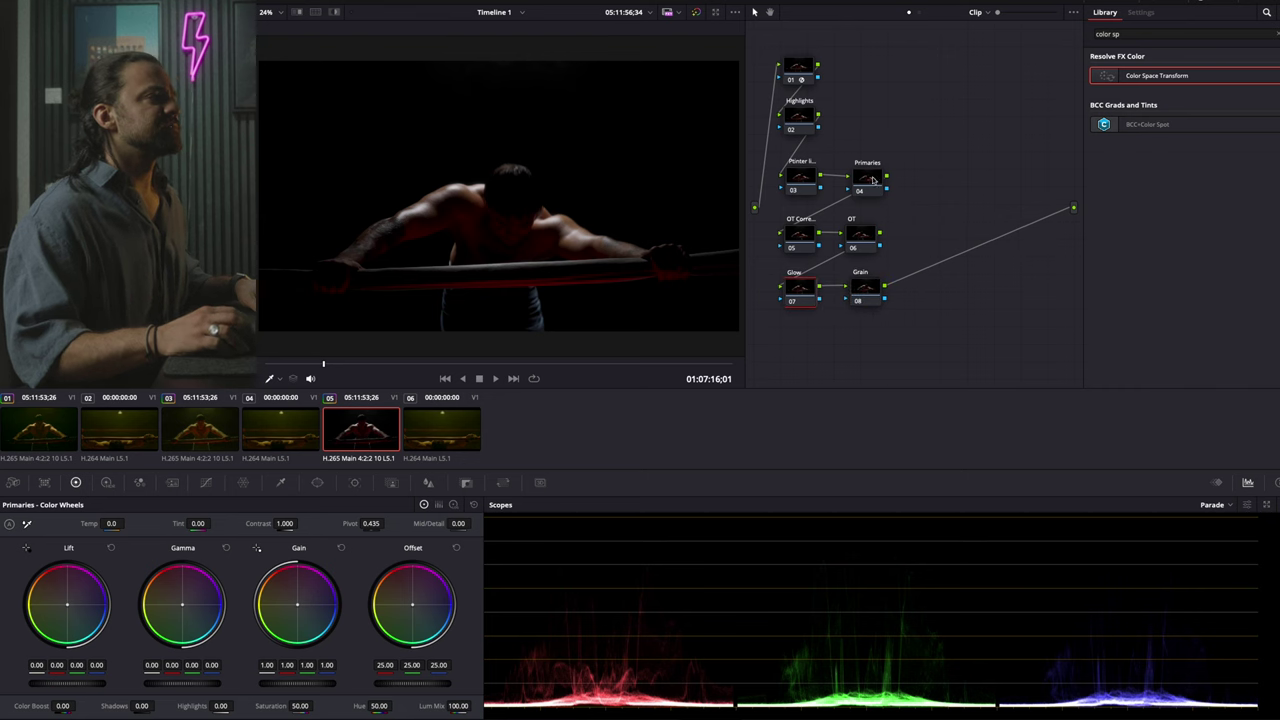
Compare clip 05 with reference clip 06 and raise the master Lift to 0.04 on clip 05's Primaries node
left_click(443, 436)
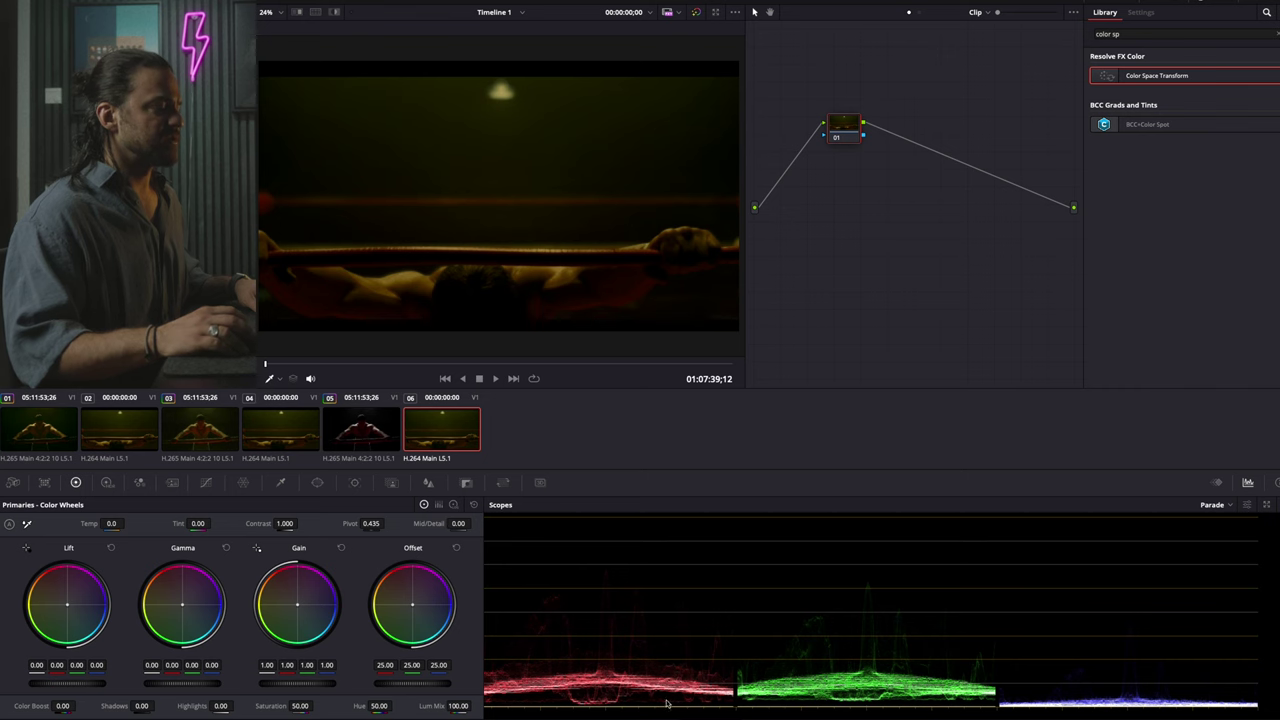
left_click(367, 436)
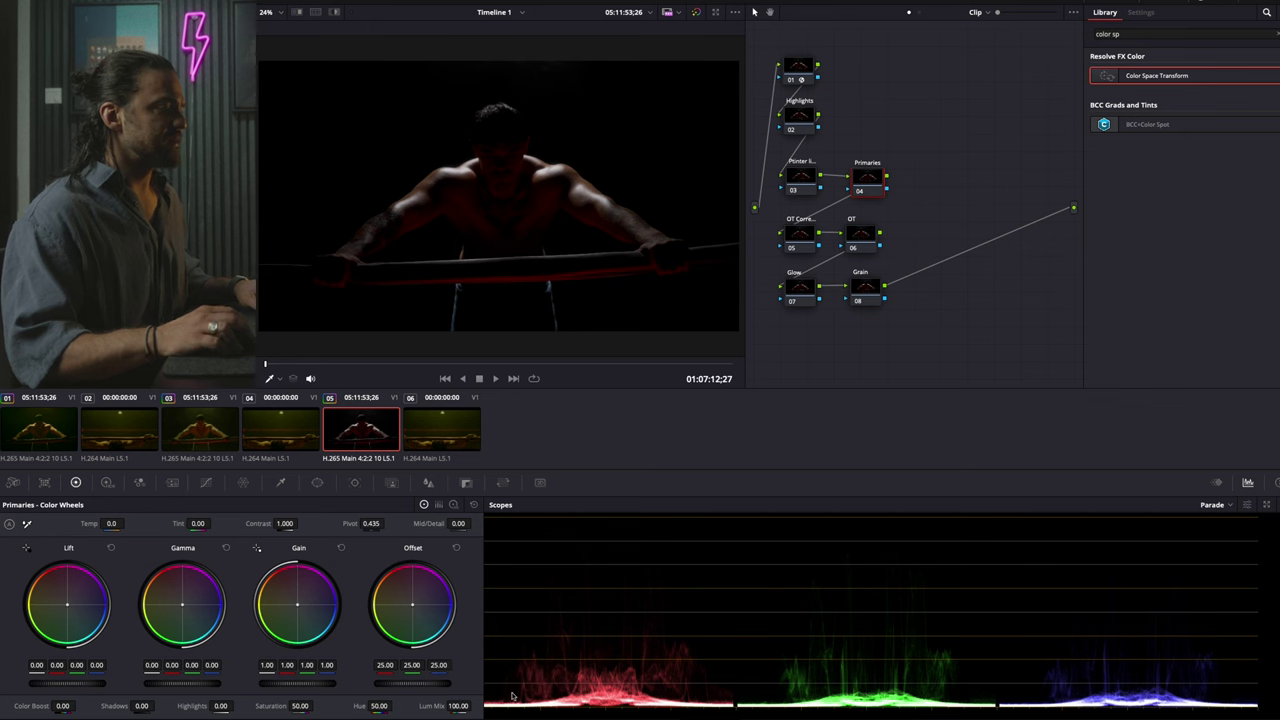
left_click_drag(78, 680, 88, 680)
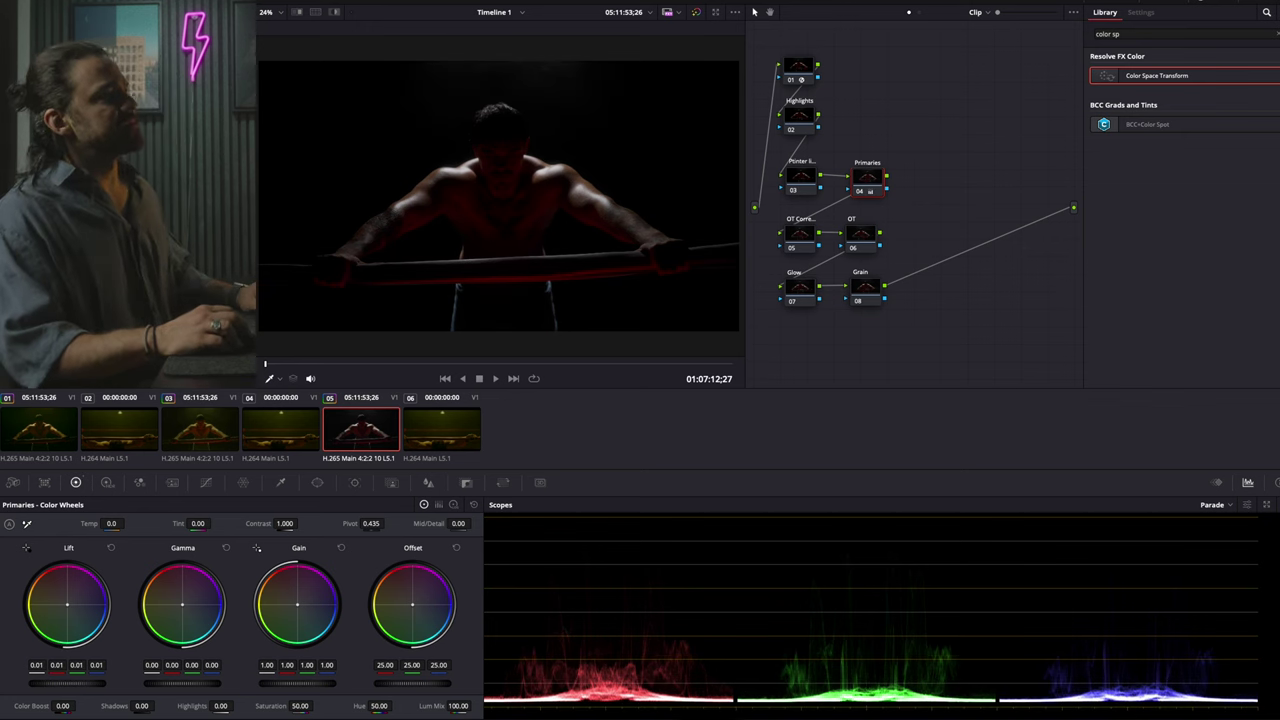
left_click_drag(88, 676, 102, 676)
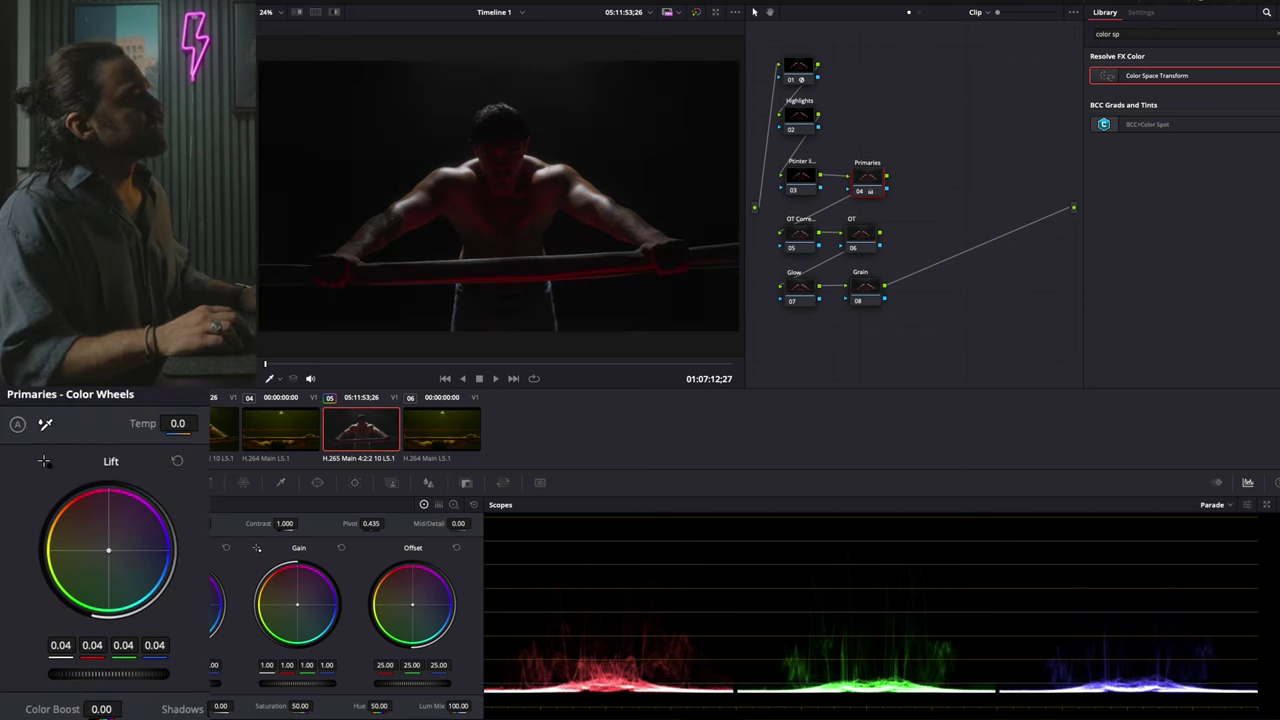
Warm clip 05 on node 03 with Temp 1870 and red Gain 1.04, checking it against reference clip 06
left_click_drag(864, 191, 803, 175)
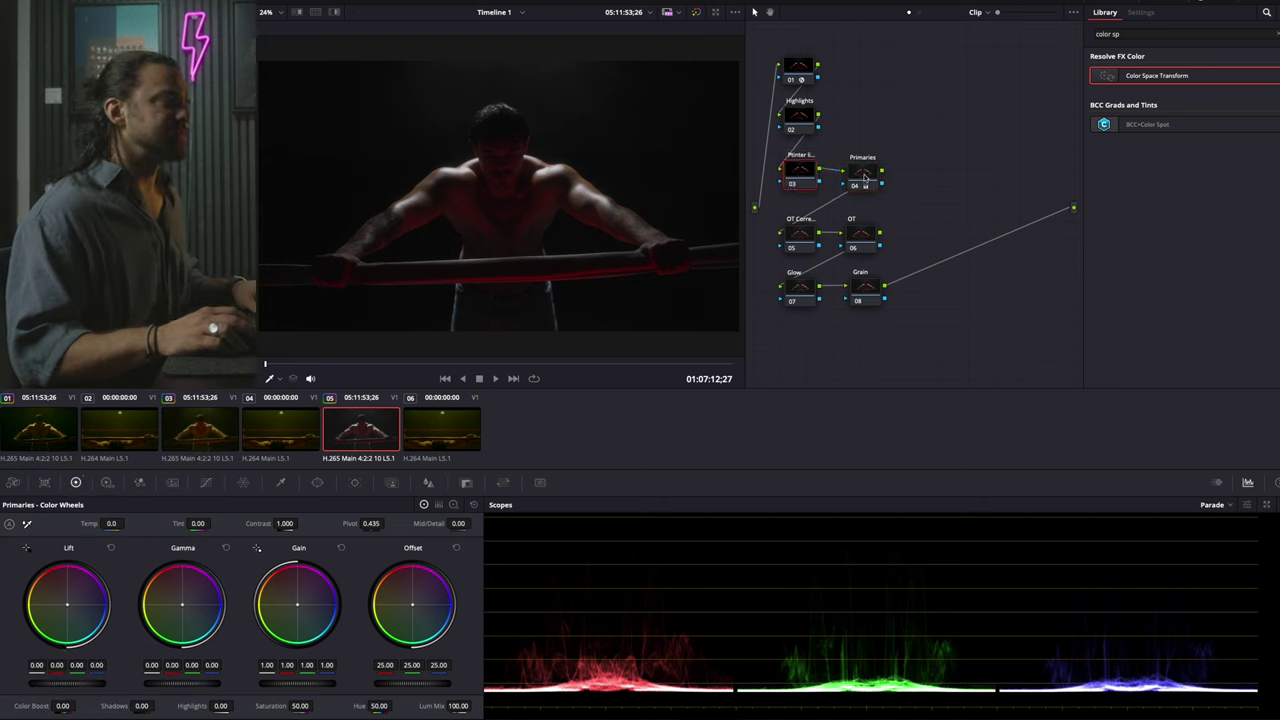
left_click(440, 436)
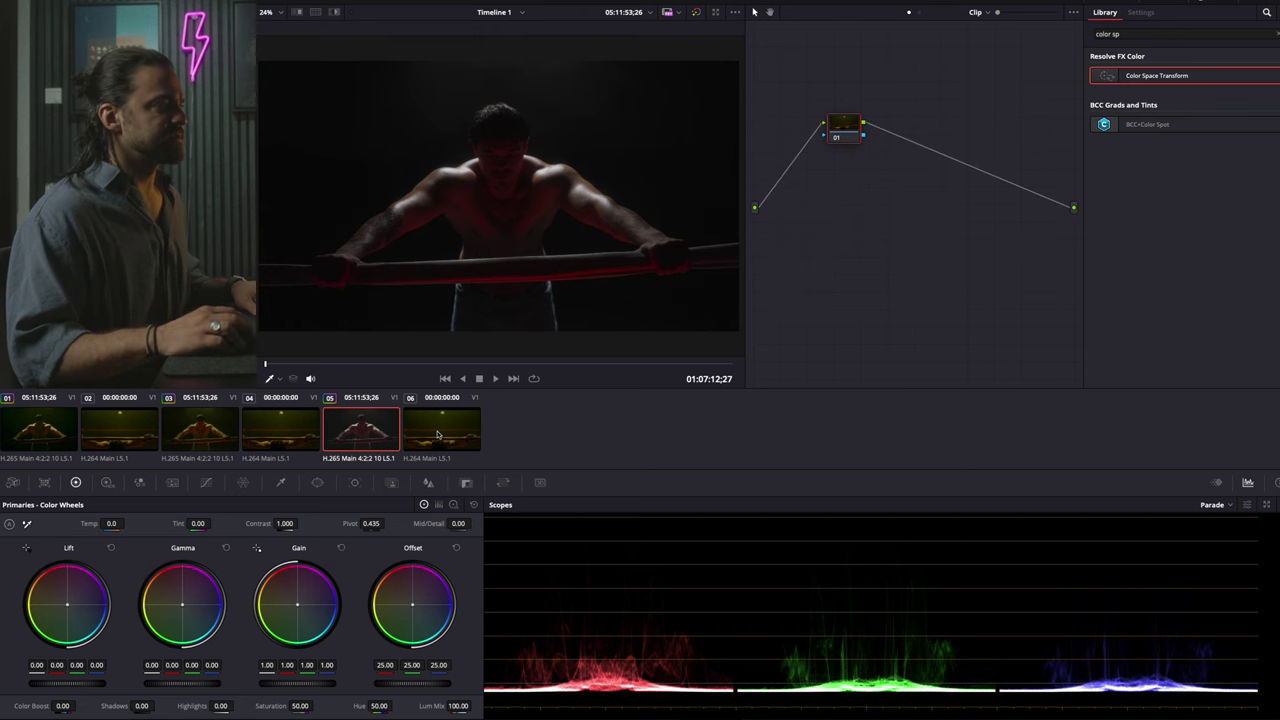
left_click(355, 438)
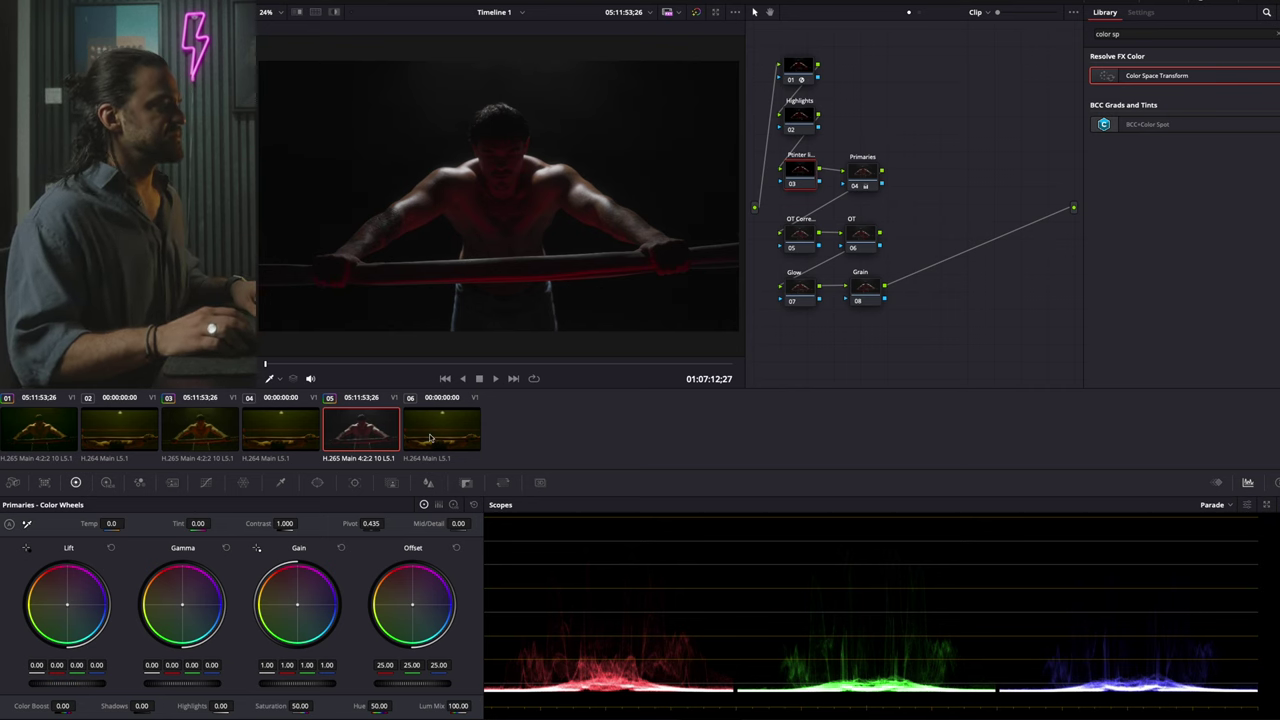
left_click(432, 438)
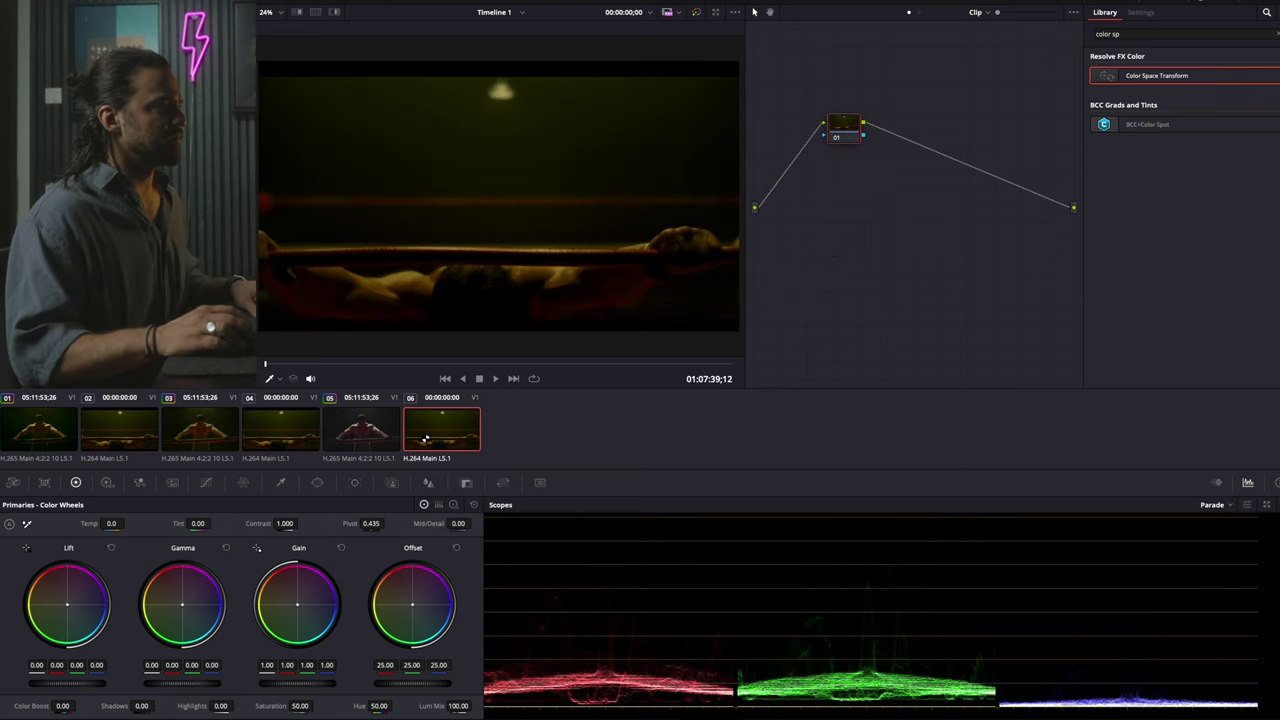
left_click(385, 435)
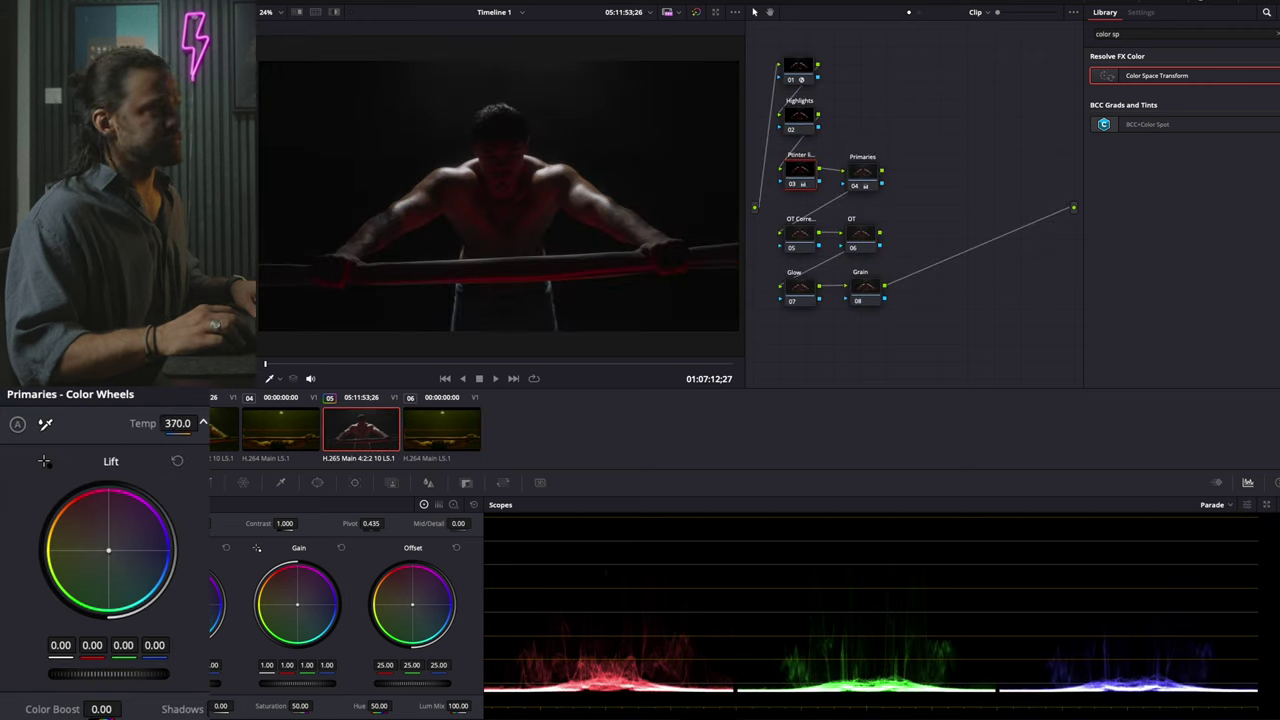
left_click_drag(178, 423, 193, 423)
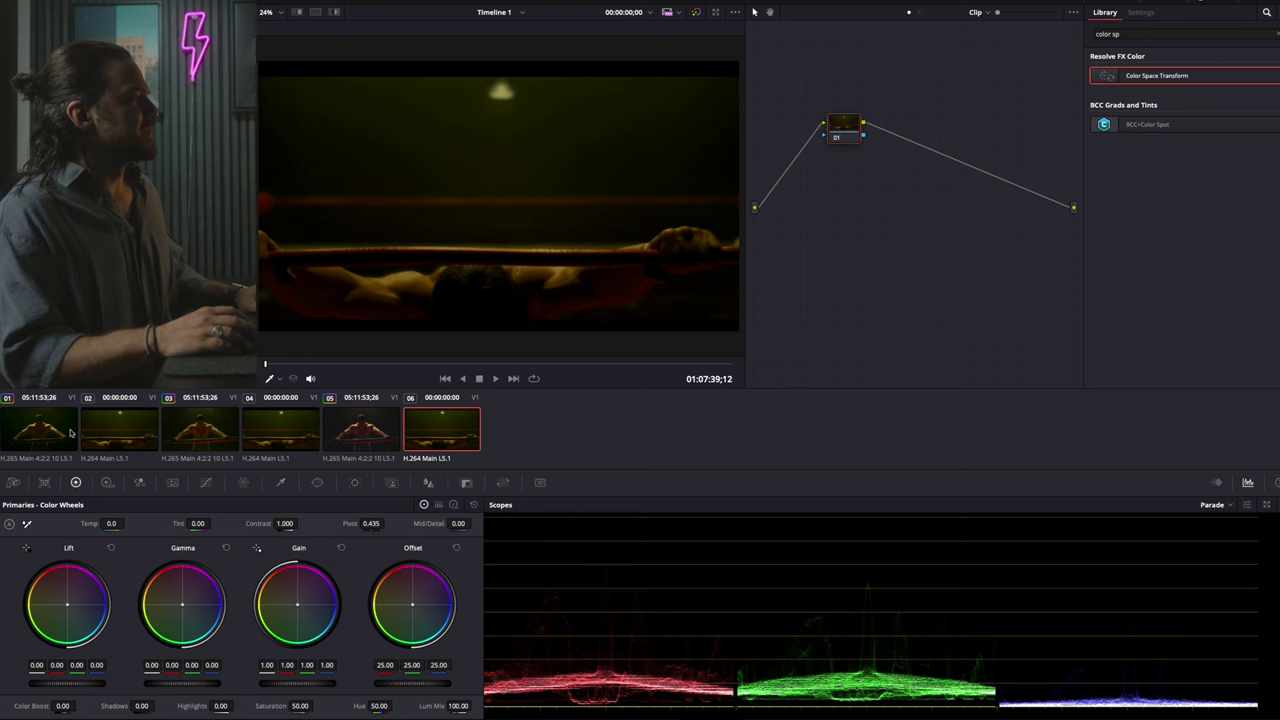
left_click(355, 432)
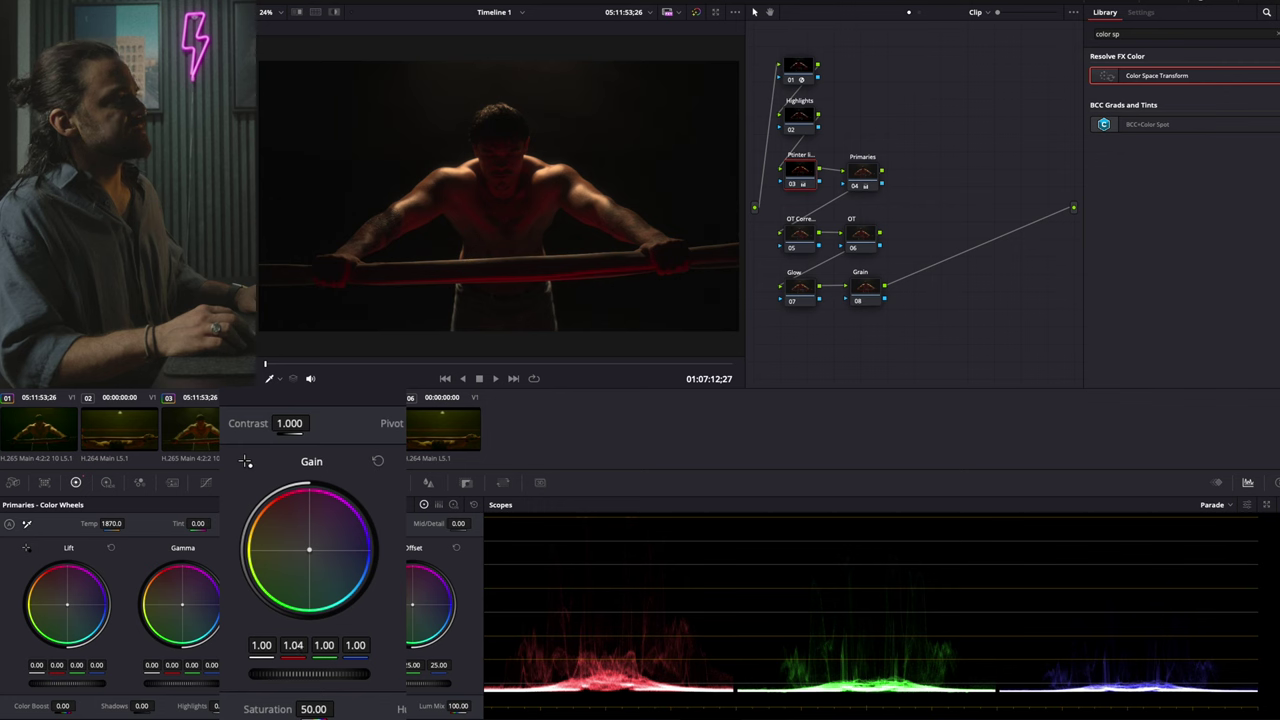
On the OT node, tint Lift toward green (-0.03, 0.01, -0.03) and Gamma toward orange (0.03, -0.01, -0.03)
left_click(862, 238)
left_click_drag(67, 604, 66, 607)
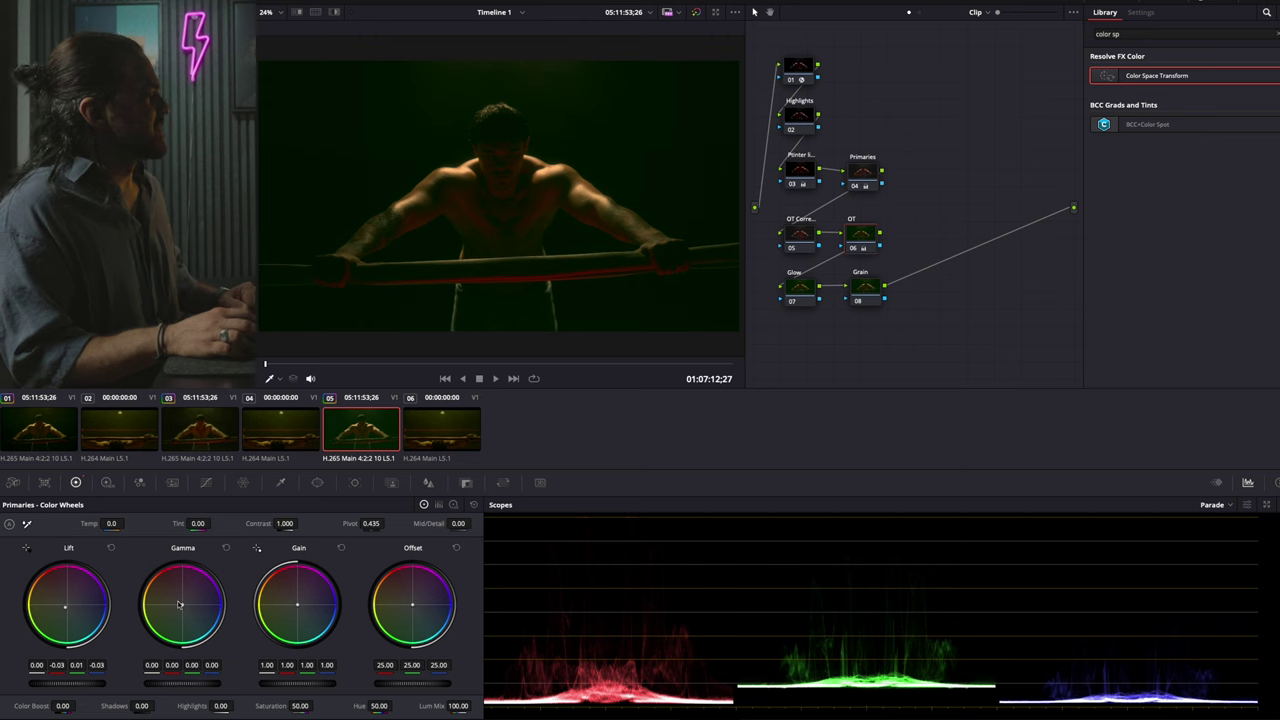
left_click_drag(182, 604, 178, 600)
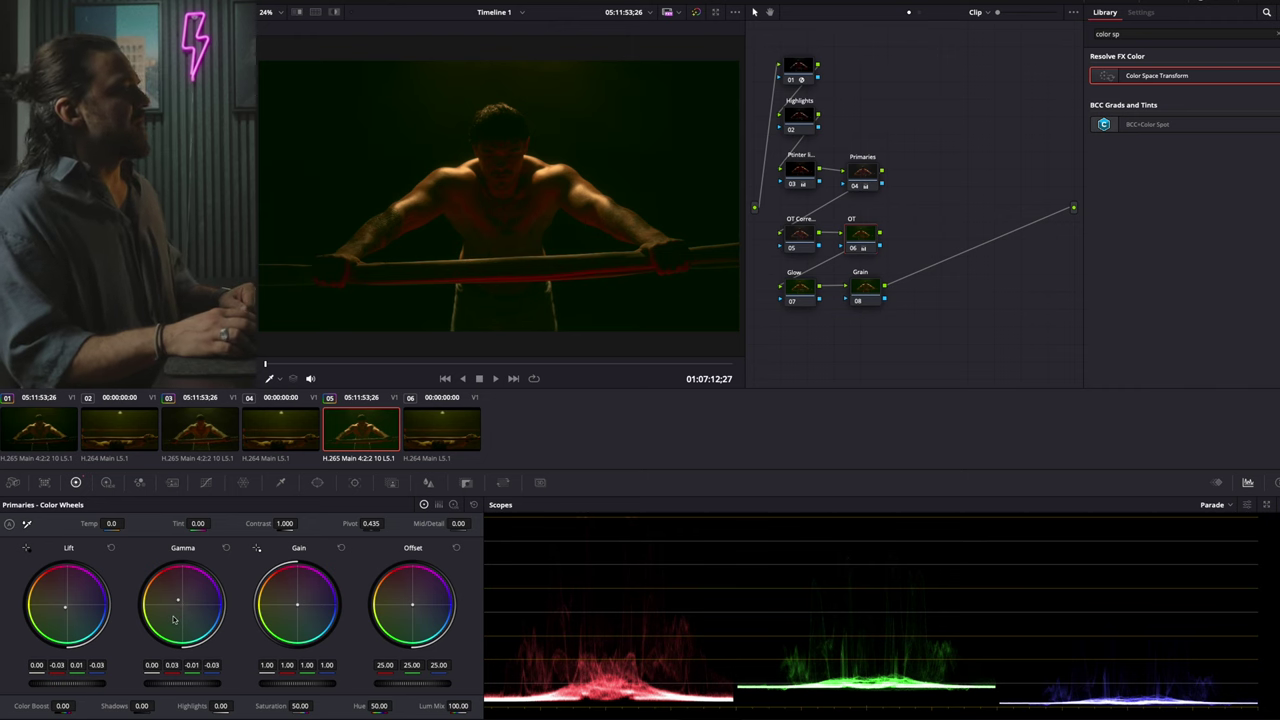
On the OT Correction node, use the Log wheels to set Shadow green to -0.10 and warm the Midtone to 0.02, -0.00, -0.01
mouse_move(864, 240)
left_mouse_down()
mouse_move(879, 242)
mouse_move(862, 233)
left_mouse_up()
left_click(803, 236)
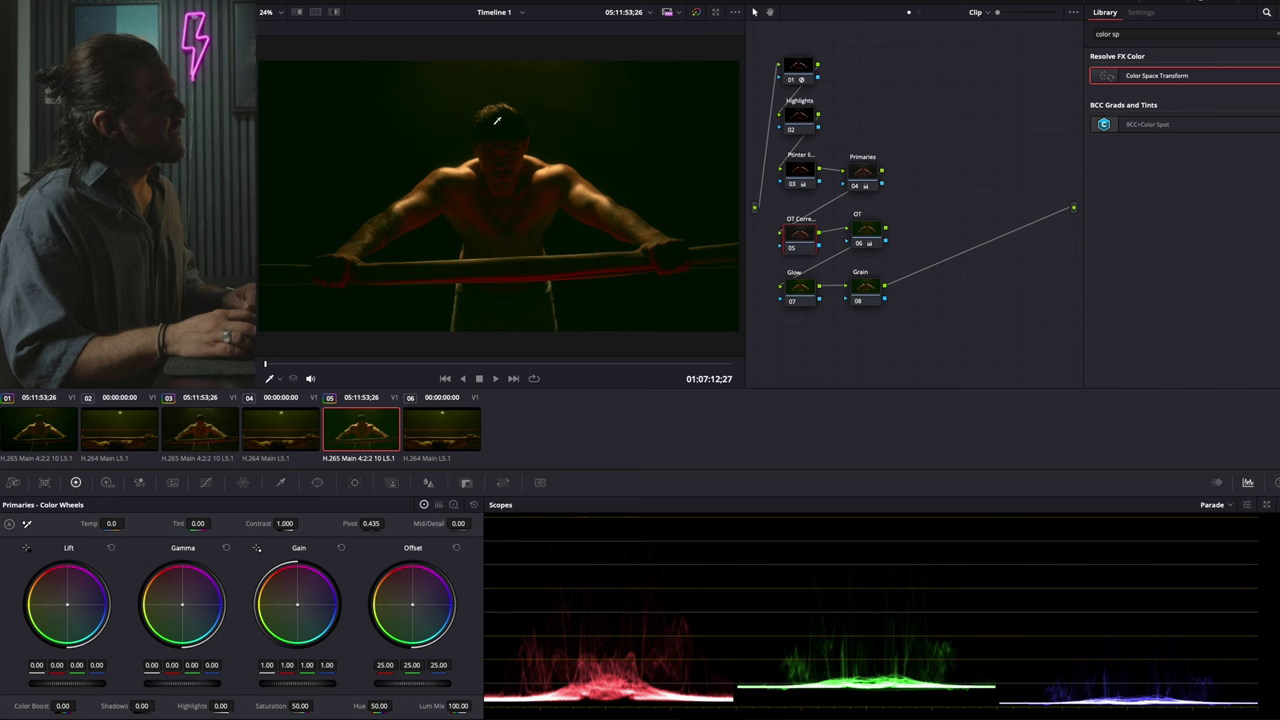
left_click(454, 505)
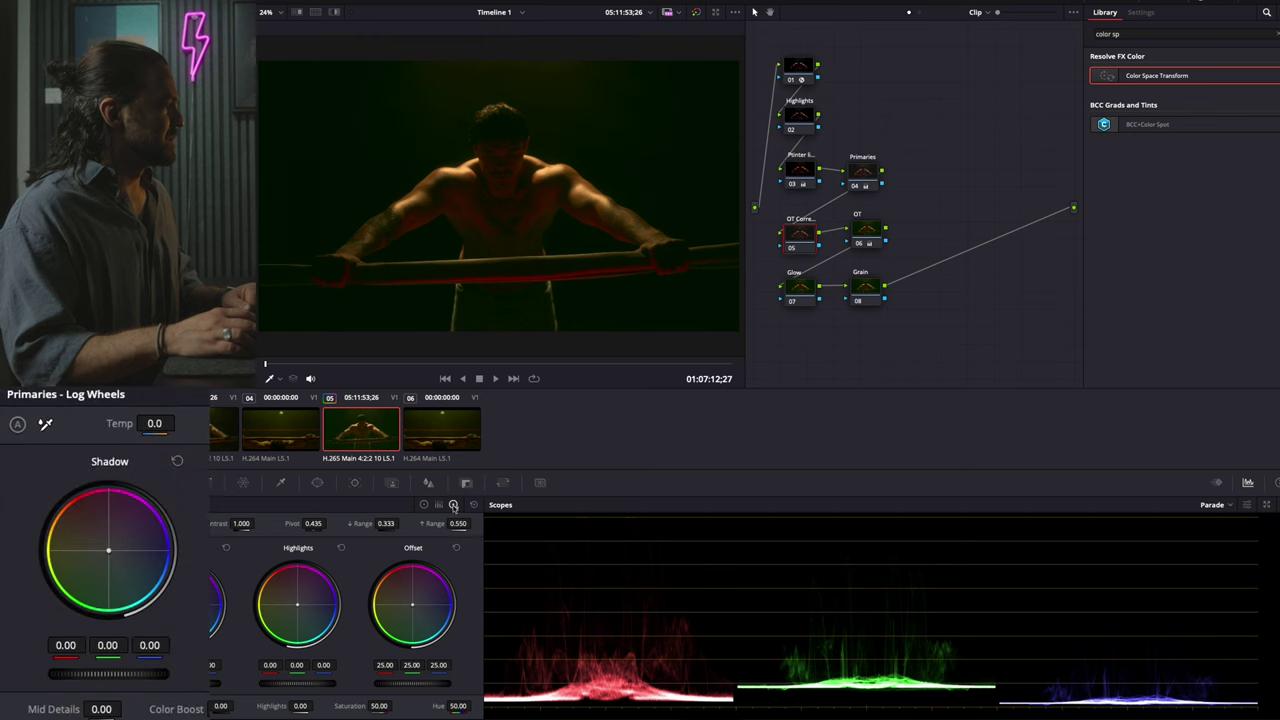
left_click_drag(111, 647, 76, 646)
left_click_drag(110, 548, 111, 546)
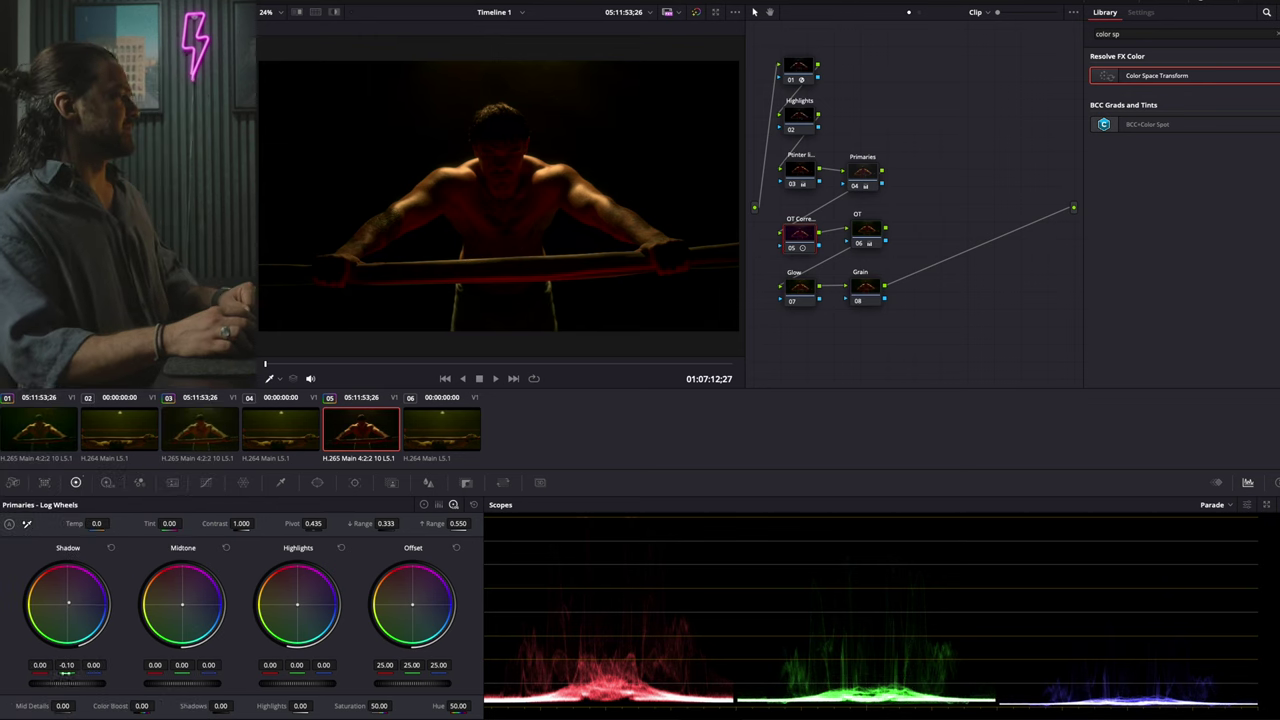
Toggle the OT Correction node off and on to compare the image with and without the shadow correction
left_click(791, 248)
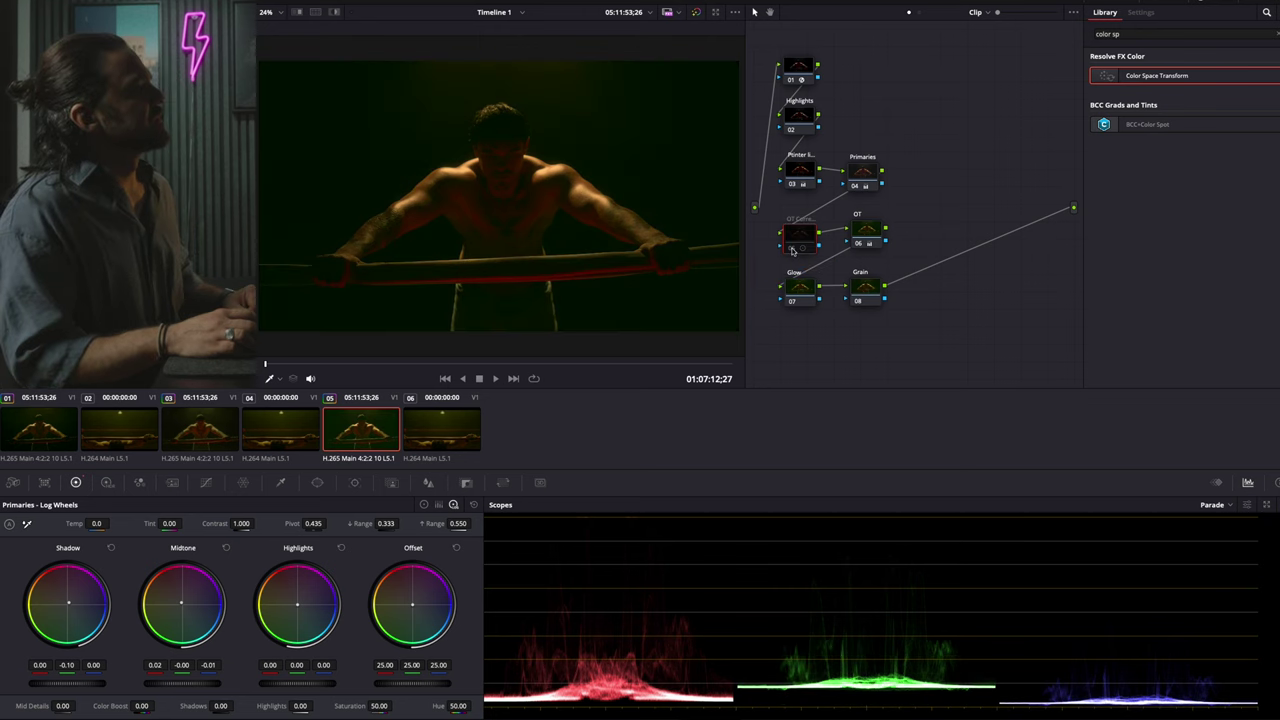
left_click(791, 248)
left_click(792, 249)
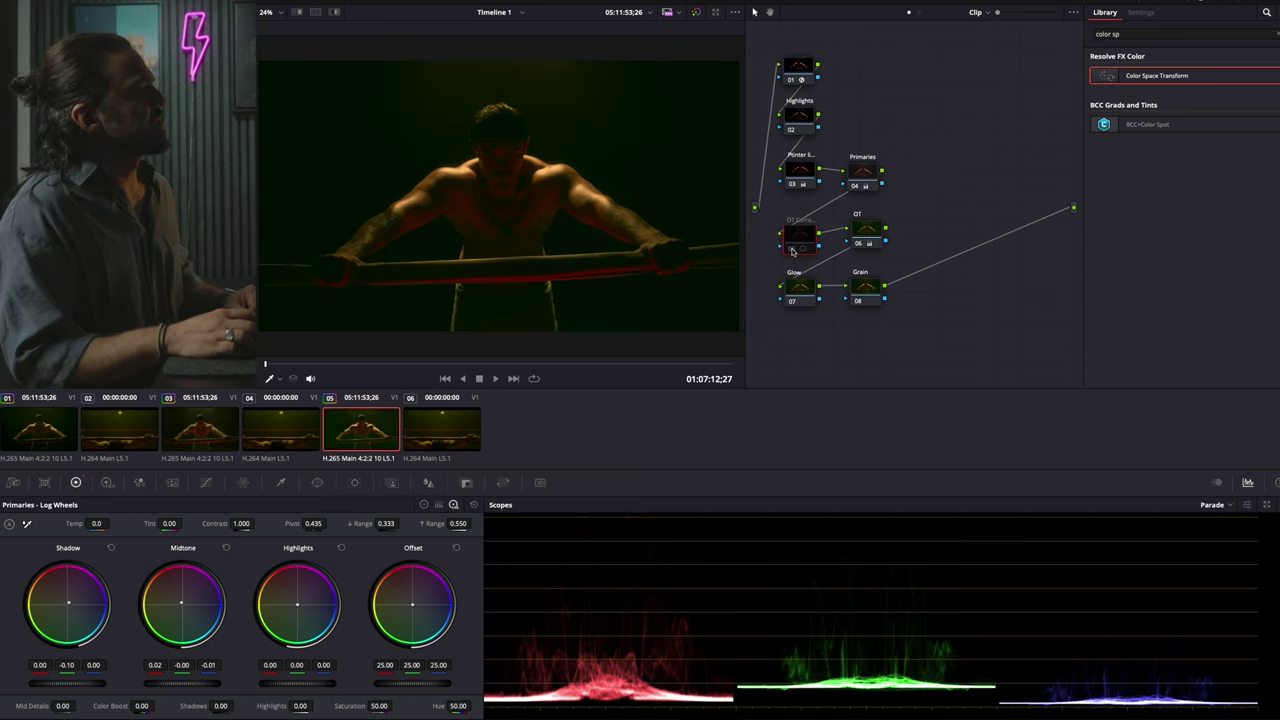
left_click(791, 249)
left_click(792, 250)
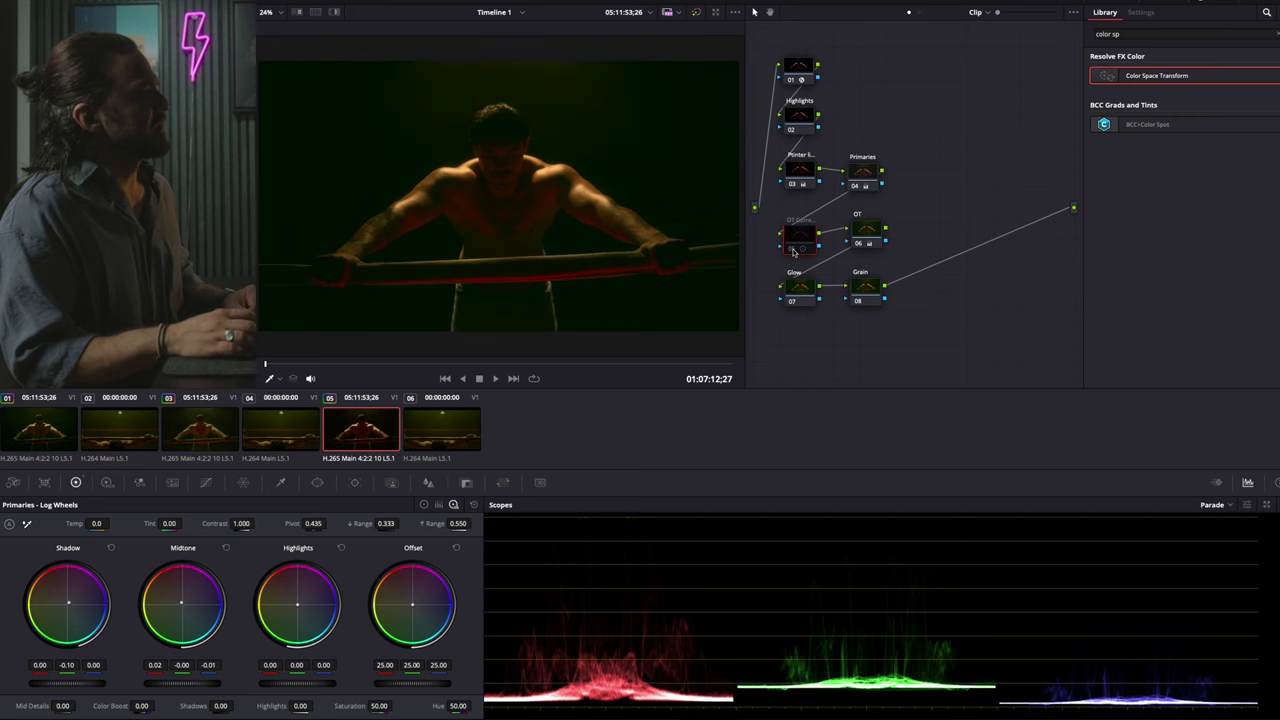
left_click(793, 251)
left_click(793, 251)
On the OT node, push the primary Lift further toward green and raise its master, giving 0.02, -0.03, 0.04, -0.03
left_click(867, 242)
key("ctrl+z")
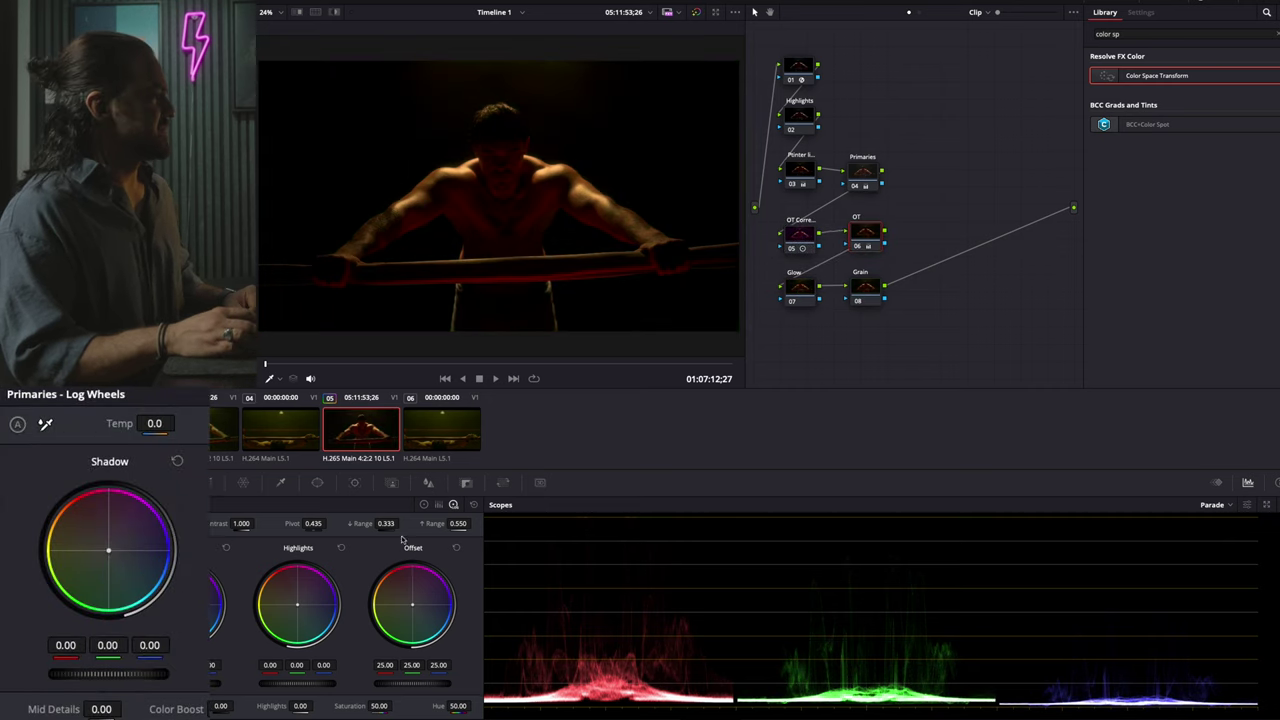
left_click(424, 505)
left_click_drag(100, 563, 97, 566)
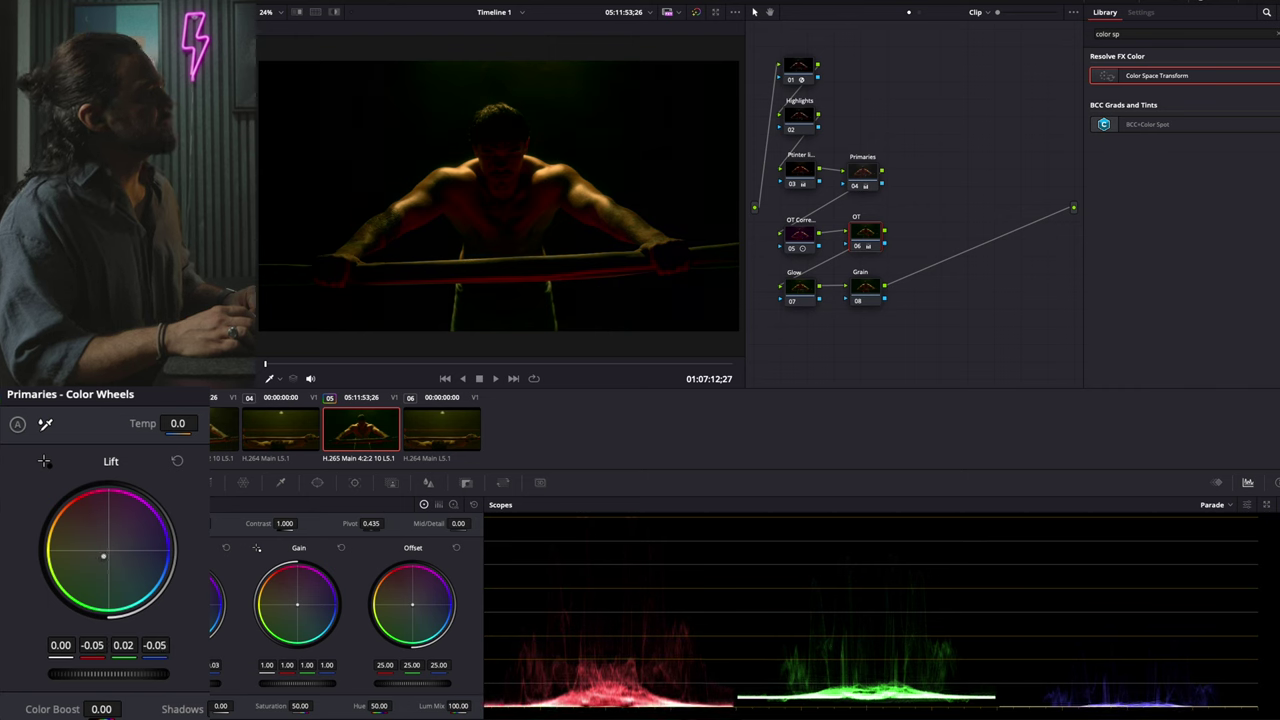
left_click_drag(84, 680, 94, 680)
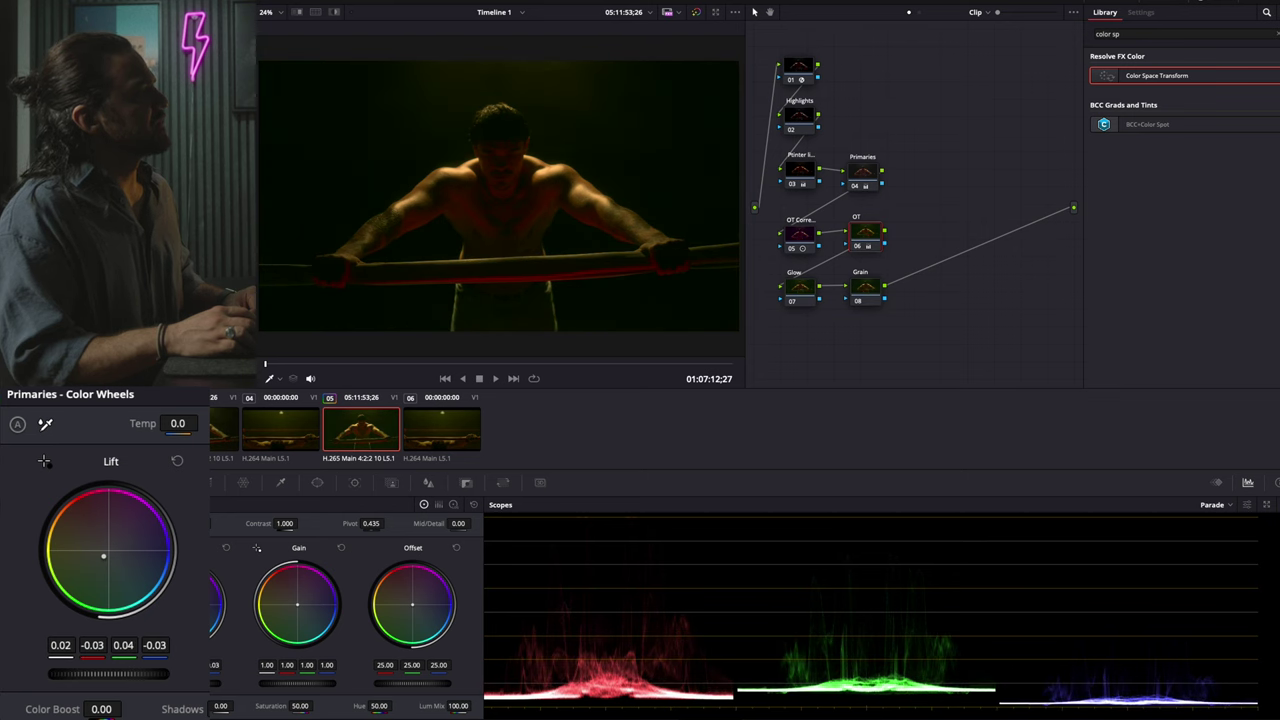
Disable and re-enable the OT Correction node to judge its effect on the stronger green Lift
left_click(792, 248)
left_click(792, 248)
left_click(792, 248)
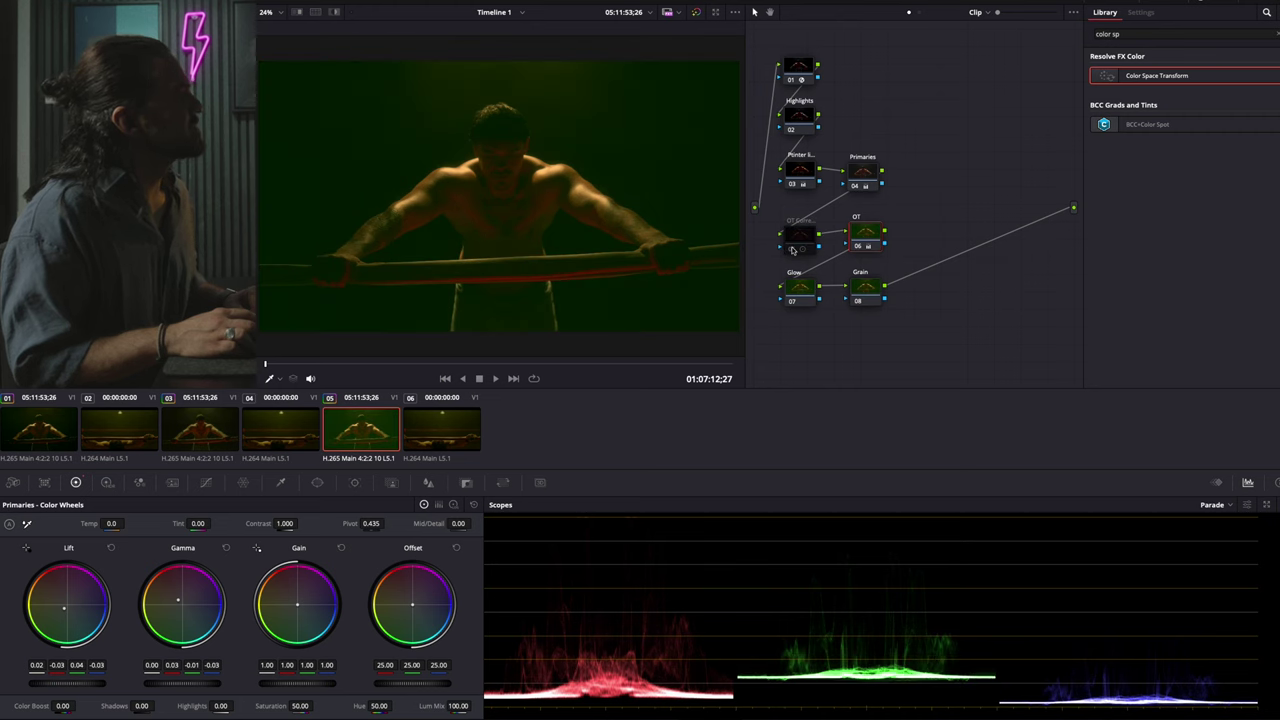
left_click(792, 248)
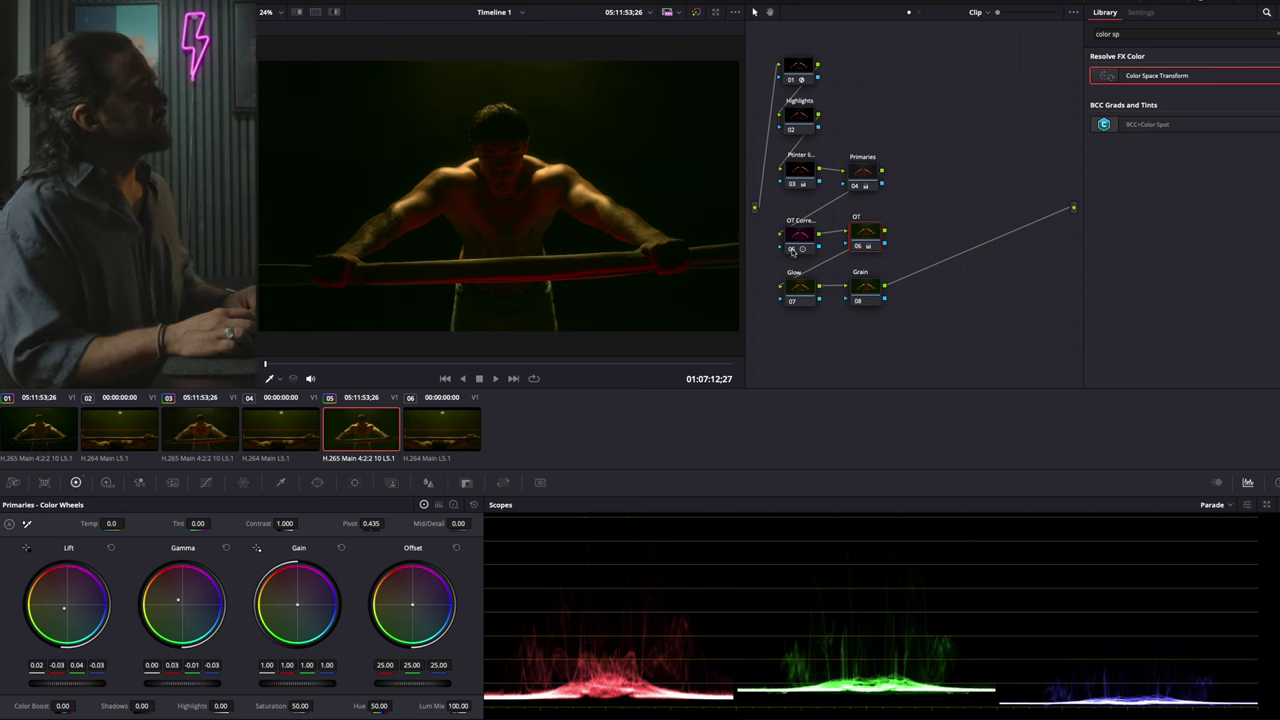
left_click(792, 248)
left_click(792, 248)
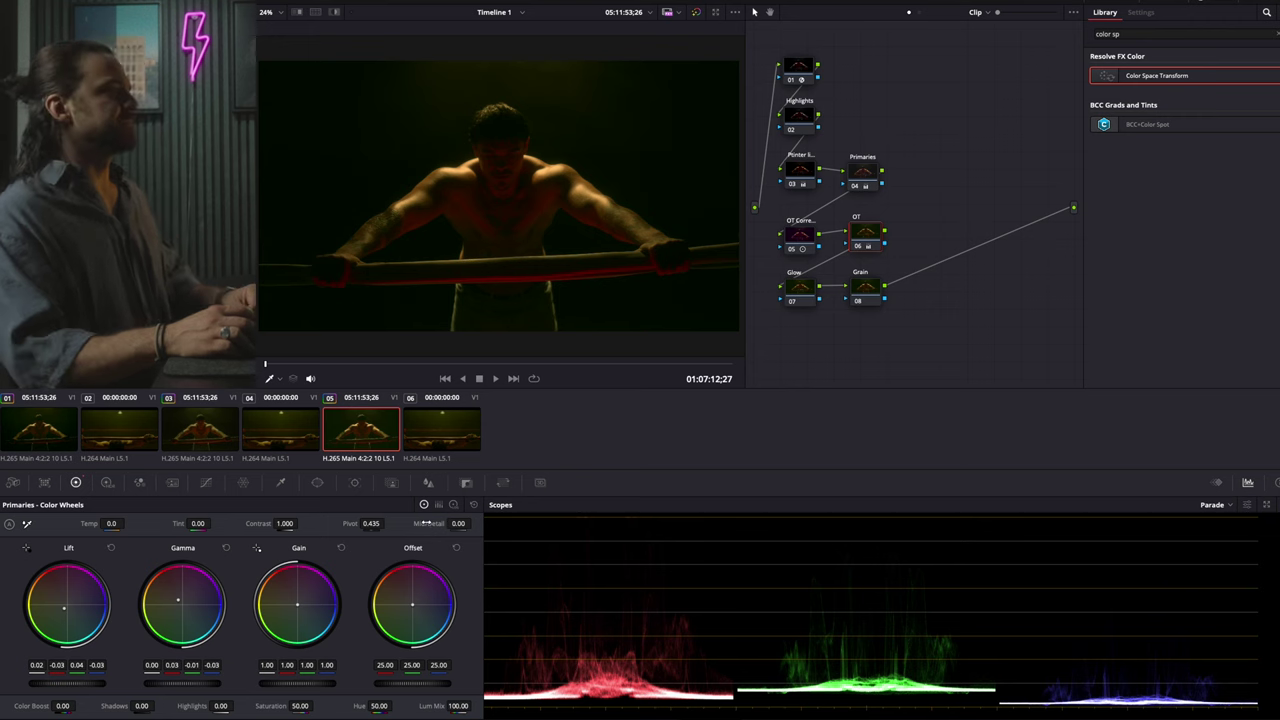
Search the effects library for "glow" and apply the Resolve FX Glow effect to the Glow node
left_click(801, 295)
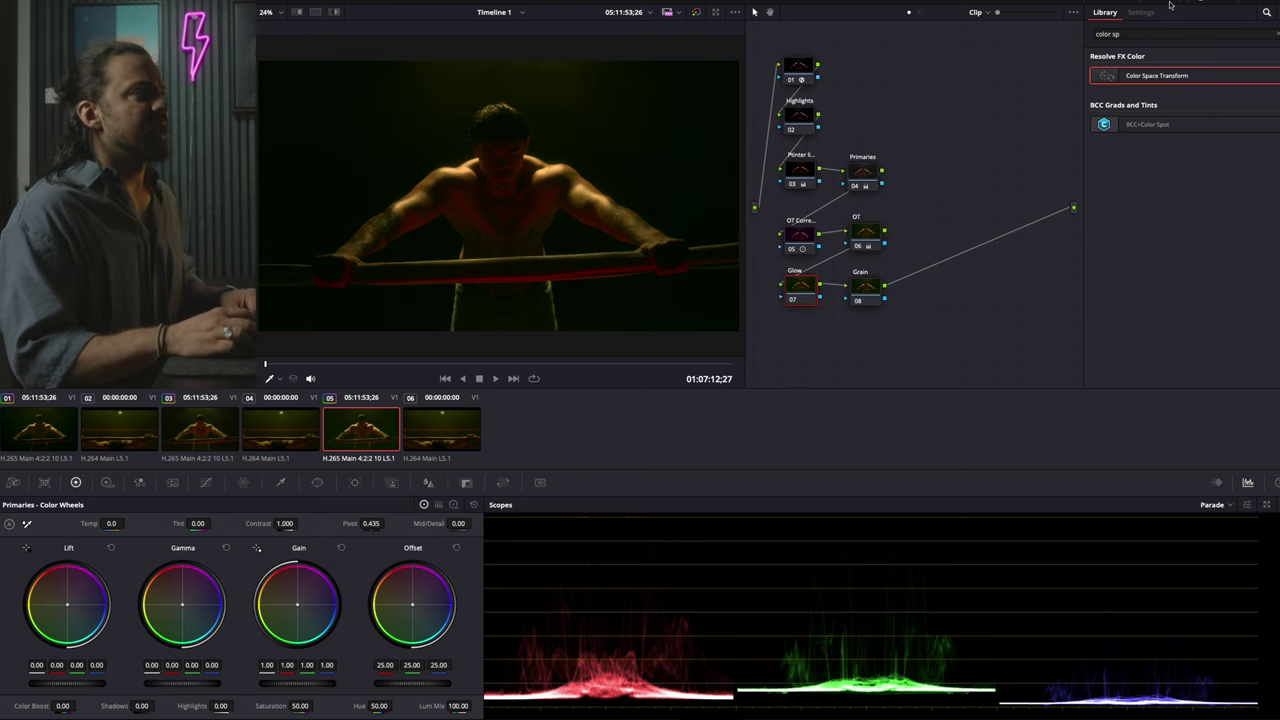
left_click(1126, 34)
key("ctrl+a")
type("glow")
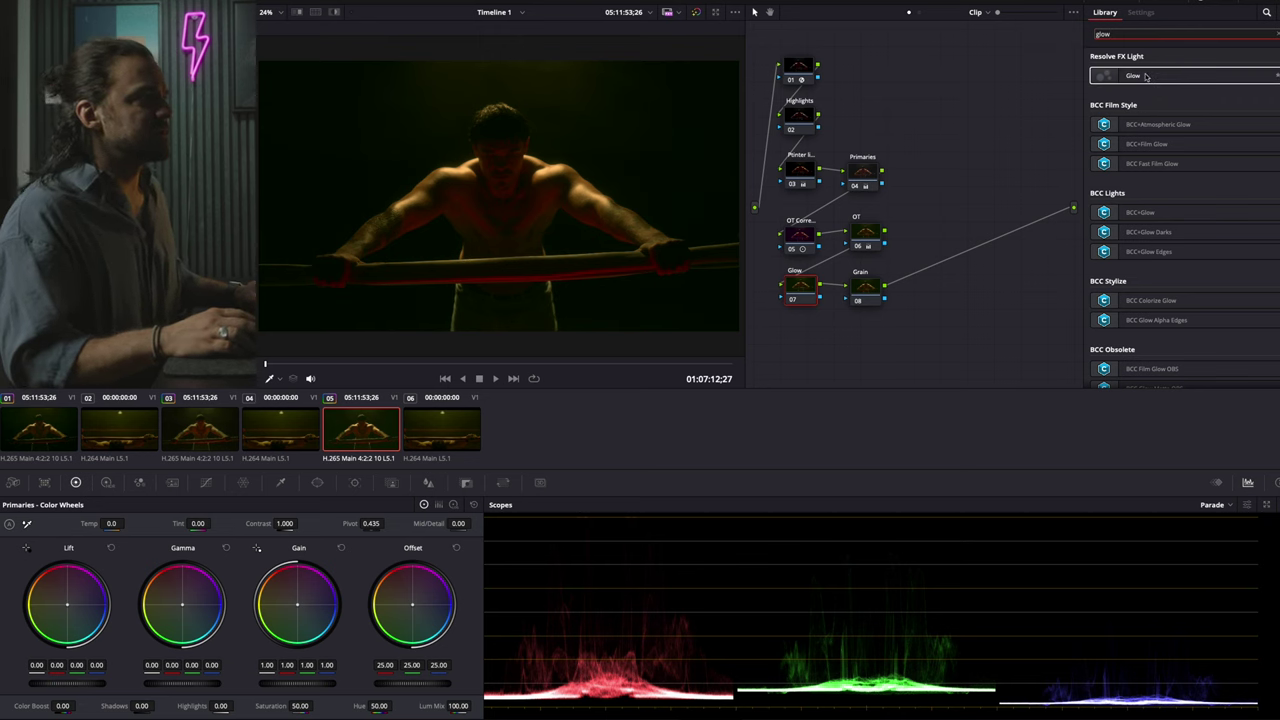
left_click_drag(1148, 77, 805, 291)
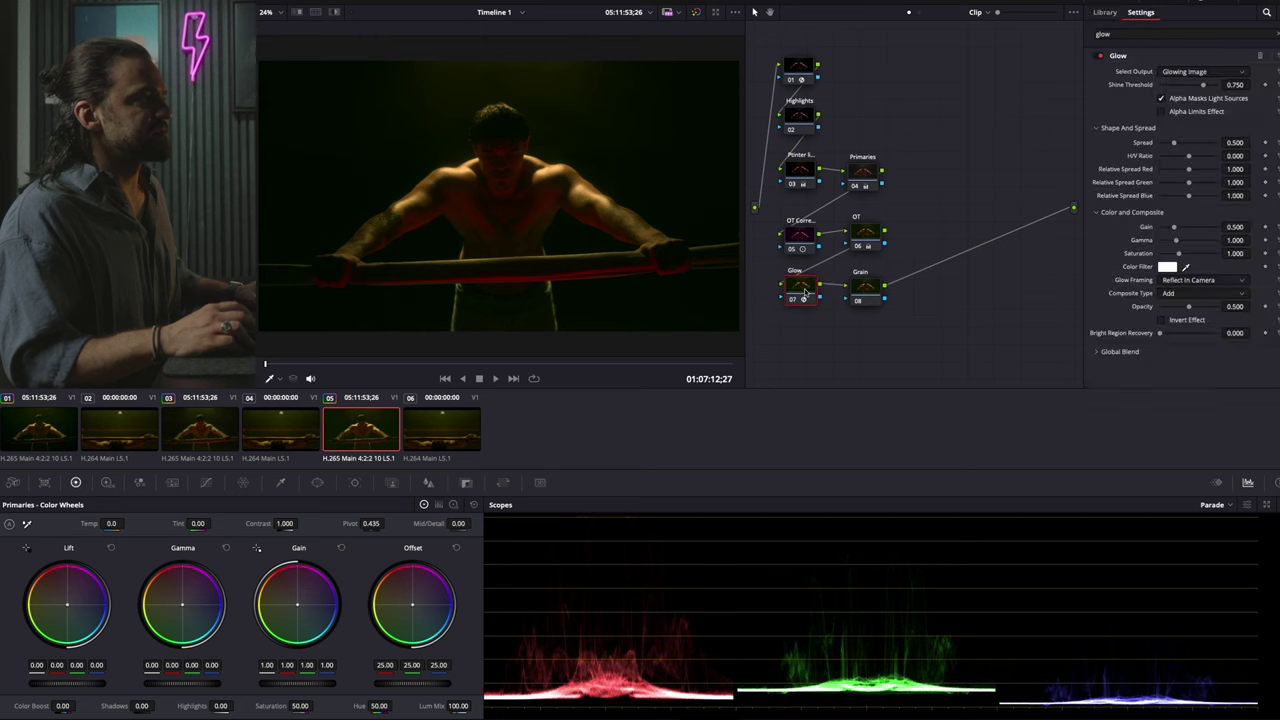
Set the Glow to Softlight compositing with Spread and Shine Threshold at 0, and reduce its Global Blend to 0.386
left_click(1200, 293)
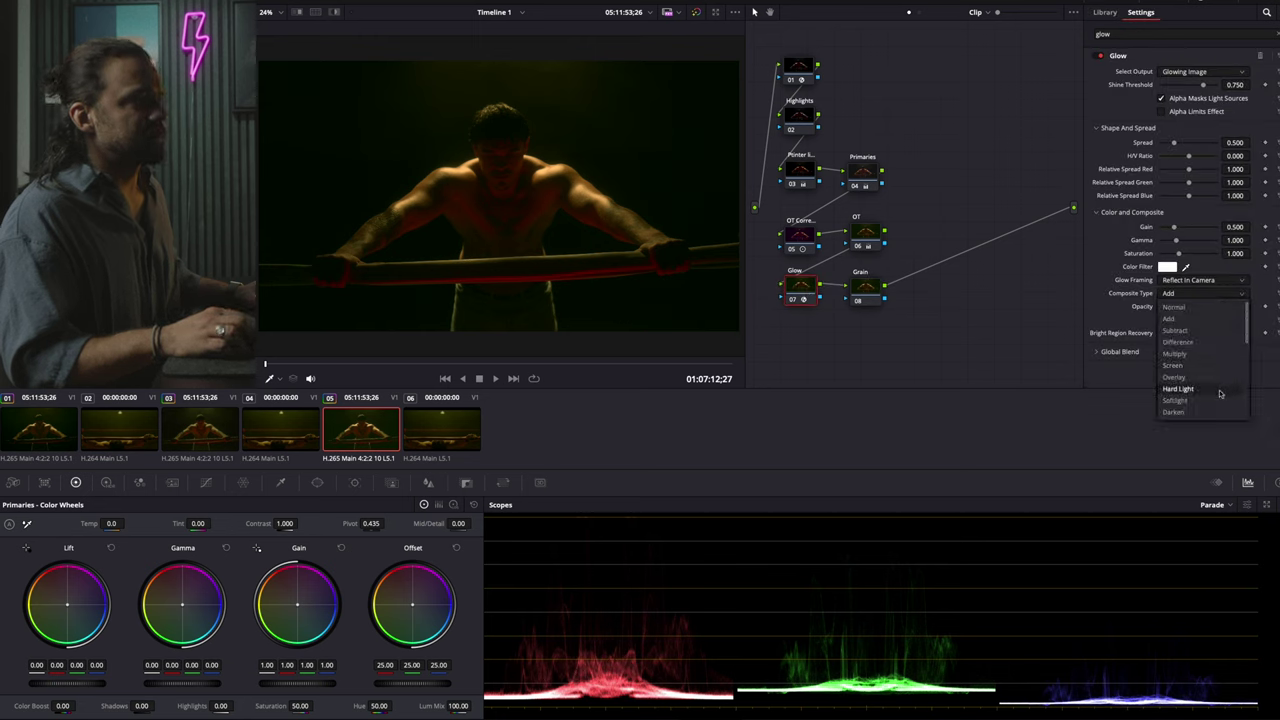
left_click(1190, 400)
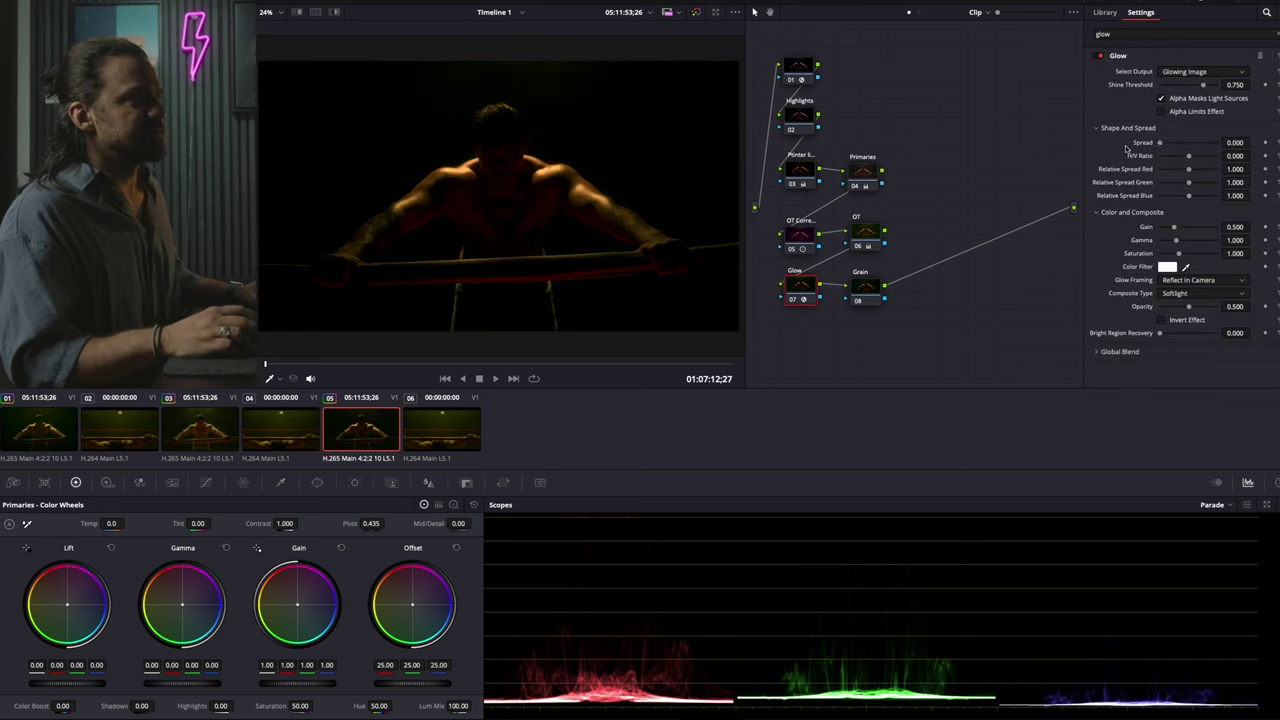
left_click_drag(1167, 88, 1120, 92)
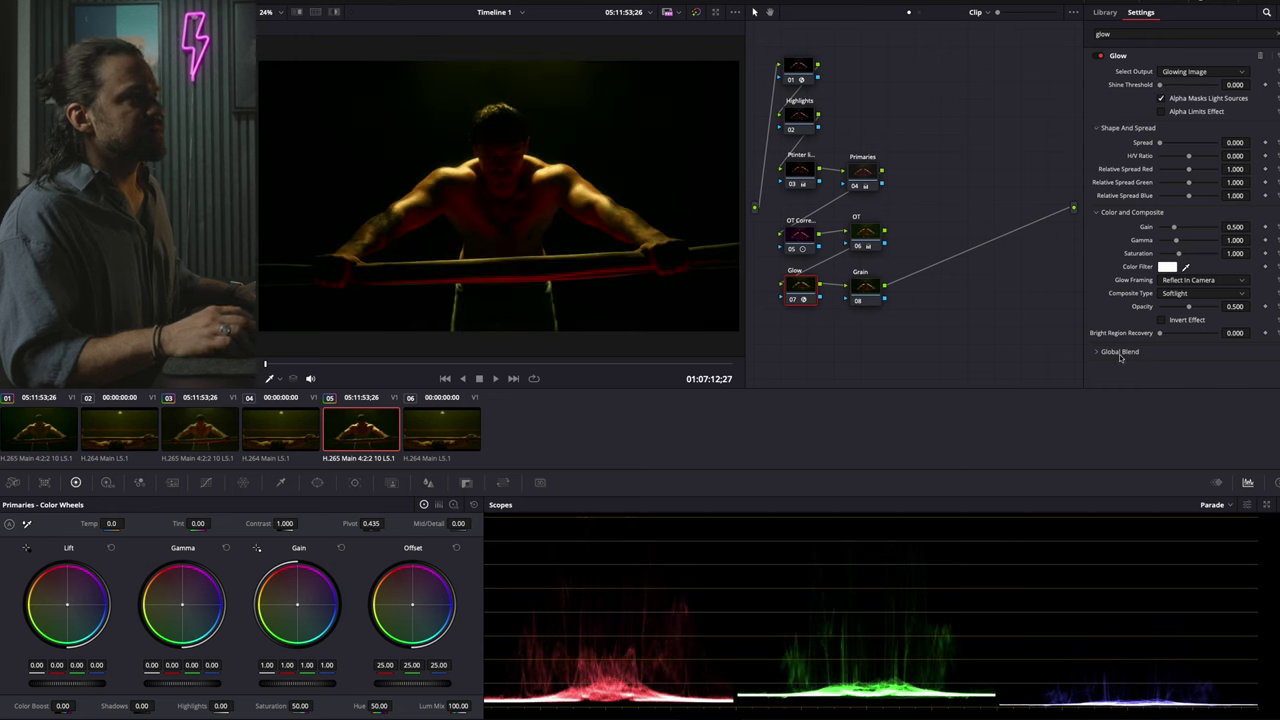
left_click_drag(1212, 369, 1184, 366)
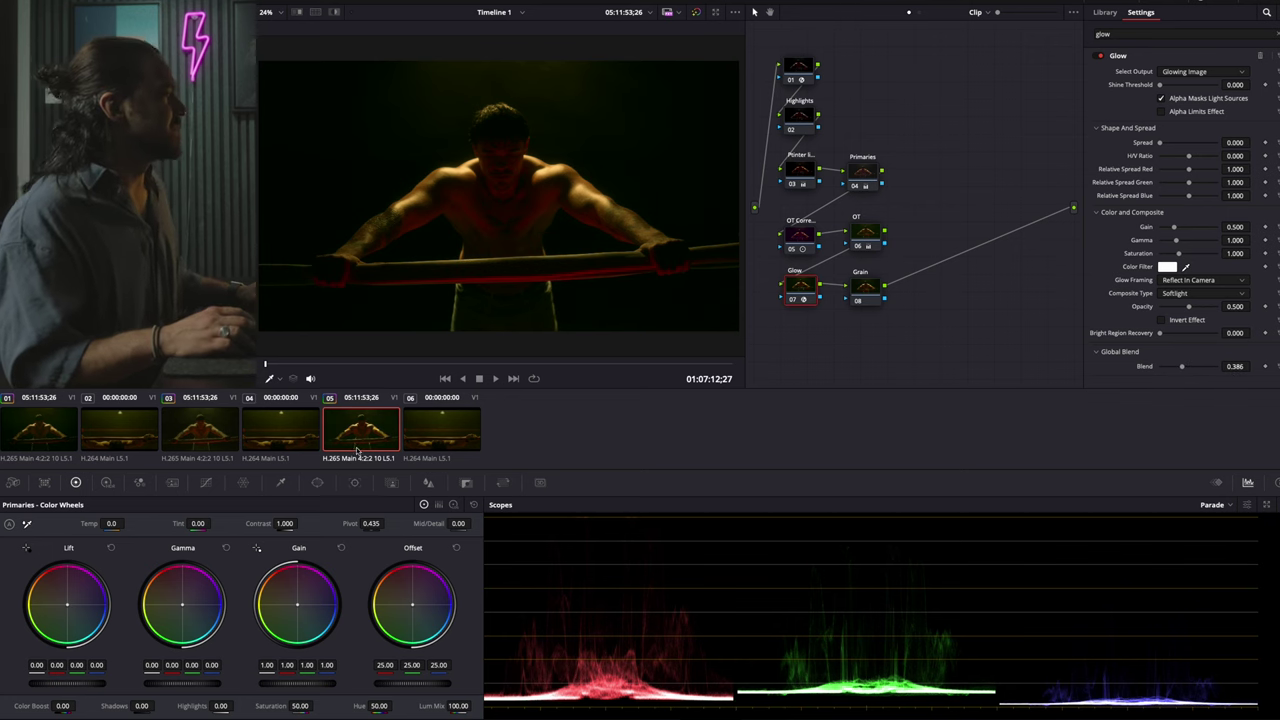
Switch between clip 05 and reference clip 06 to compare the softened glow with the reference look
left_click(446, 440)
left_click(361, 430)
left_click(443, 430)
left_click(346, 429)
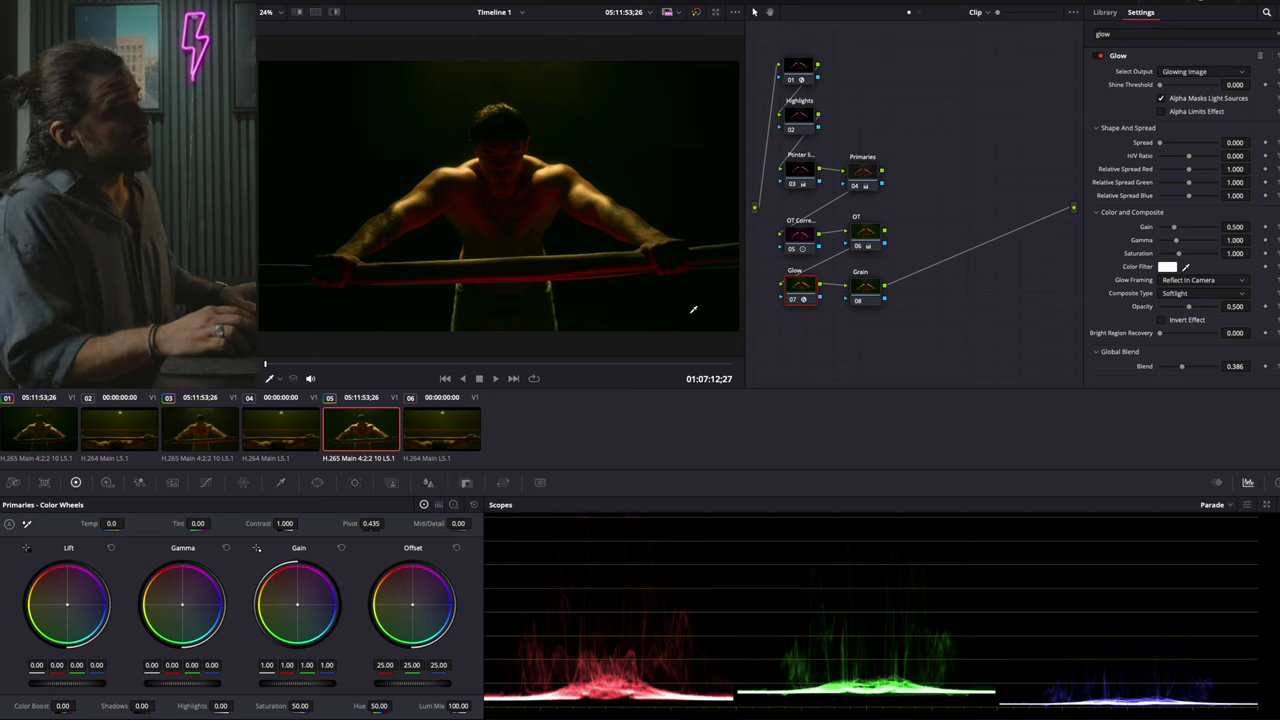
Find the Resolve FX Film Grain effect, apply it to the Grain node, and choose the 16mm Archival Print preset
left_click(863, 290)
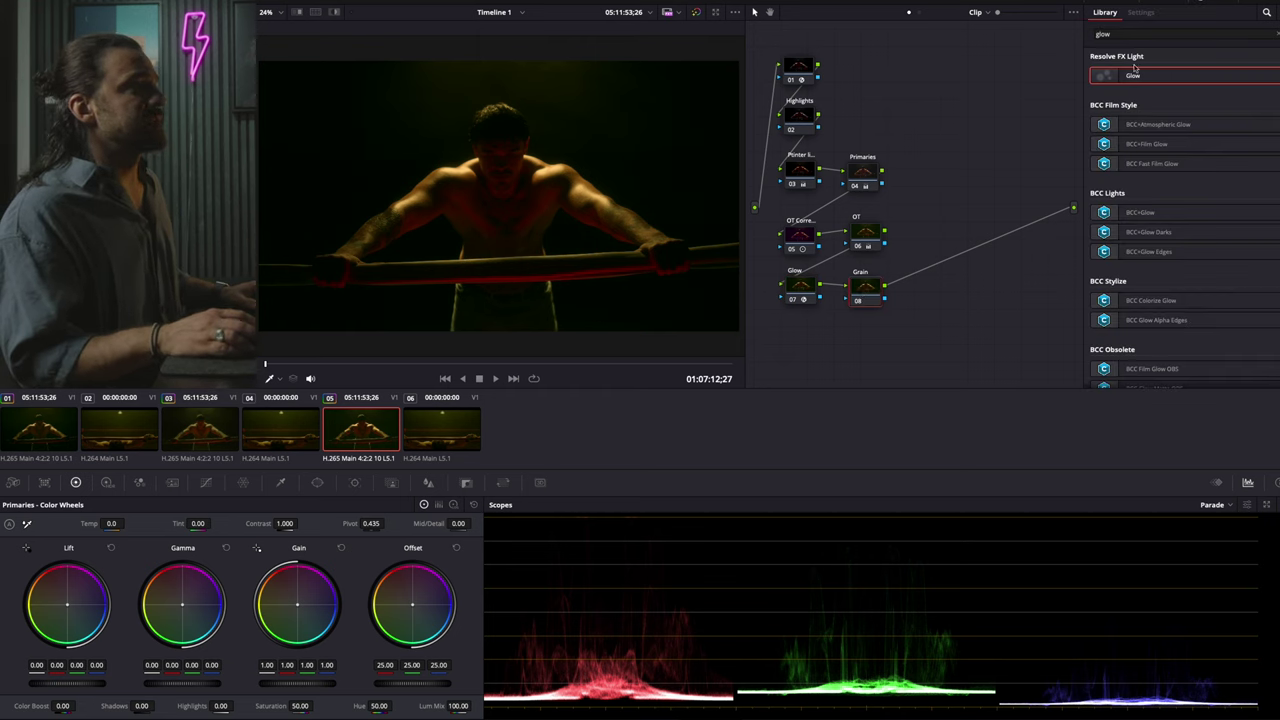
type("grain")
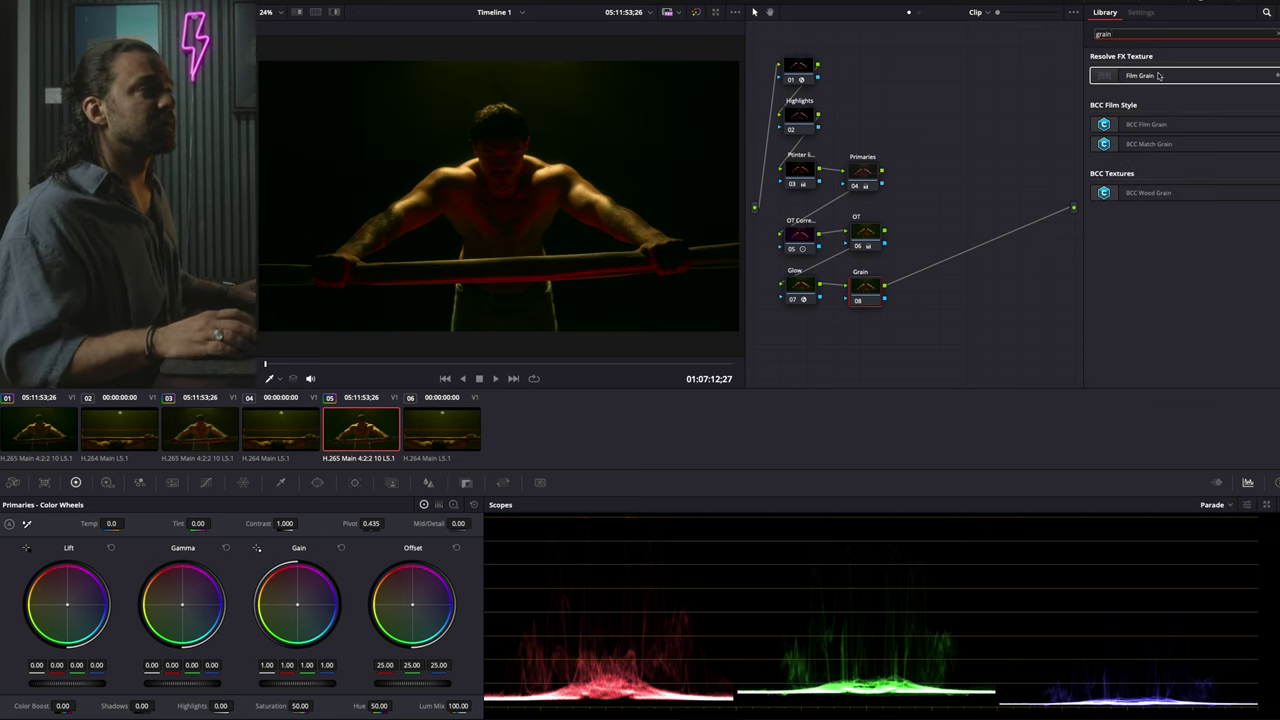
left_click_drag(1158, 76, 866, 289)
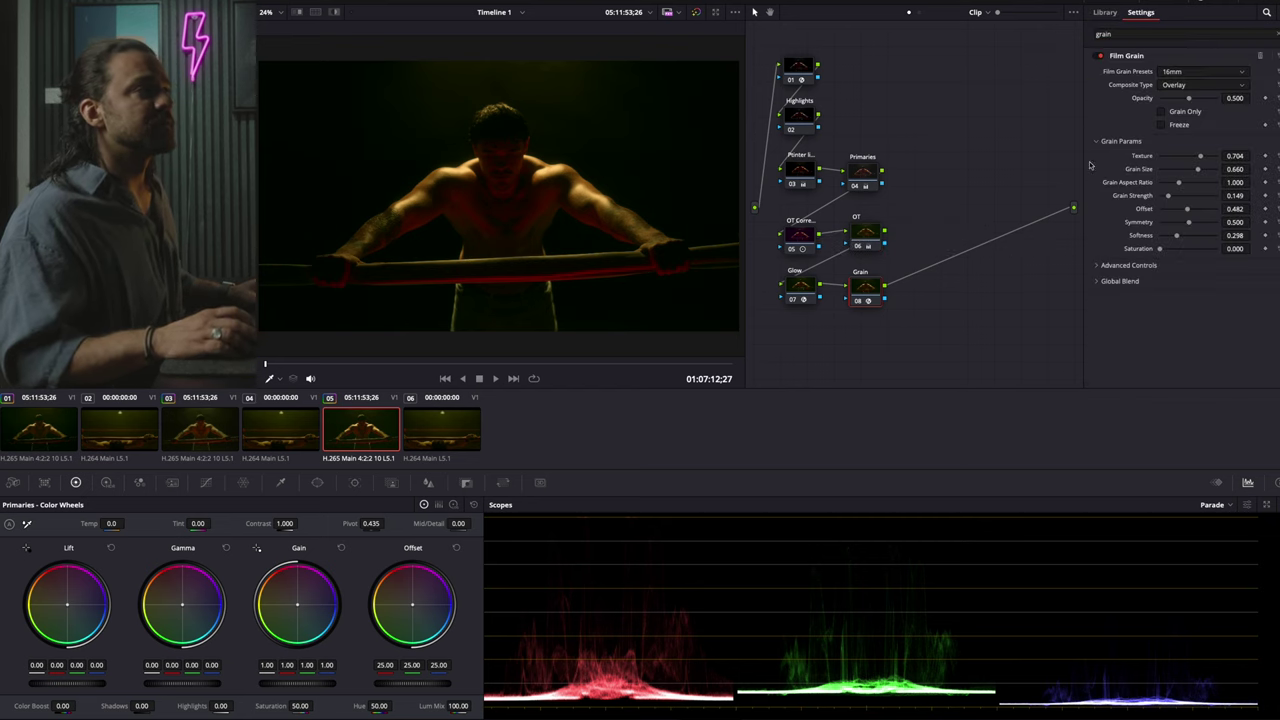
left_click(1185, 72)
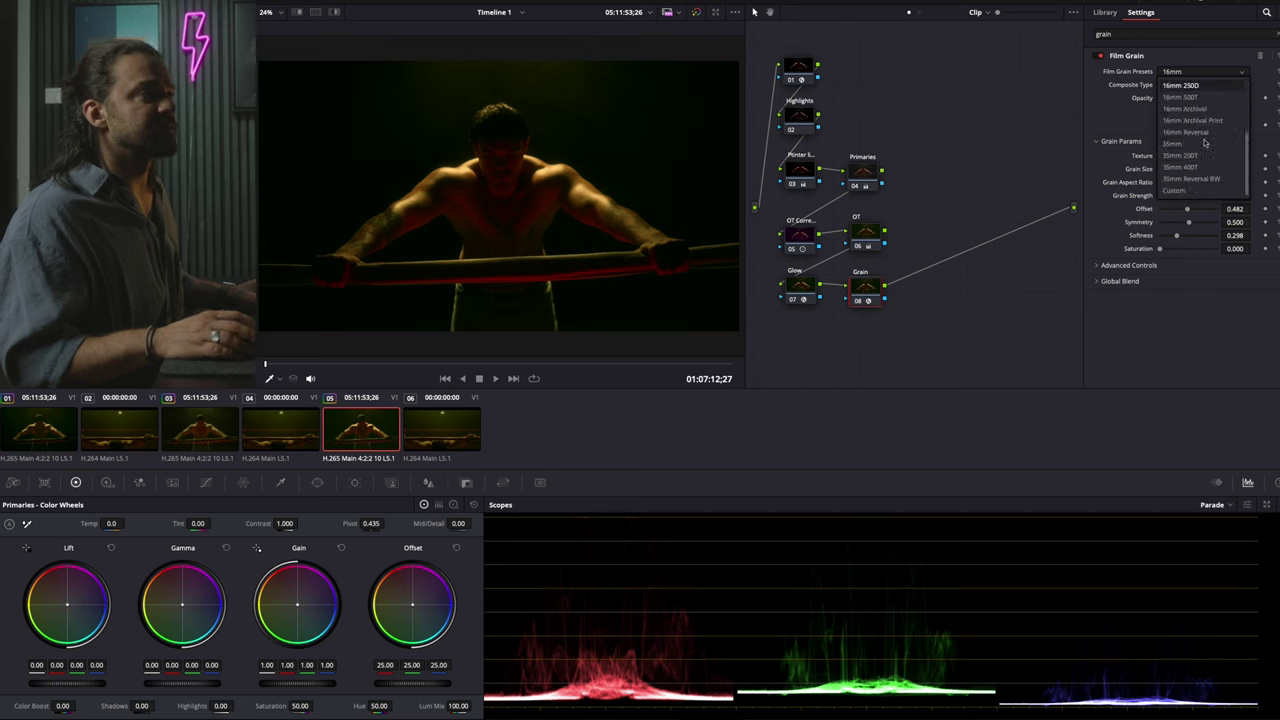
left_click(1200, 121)
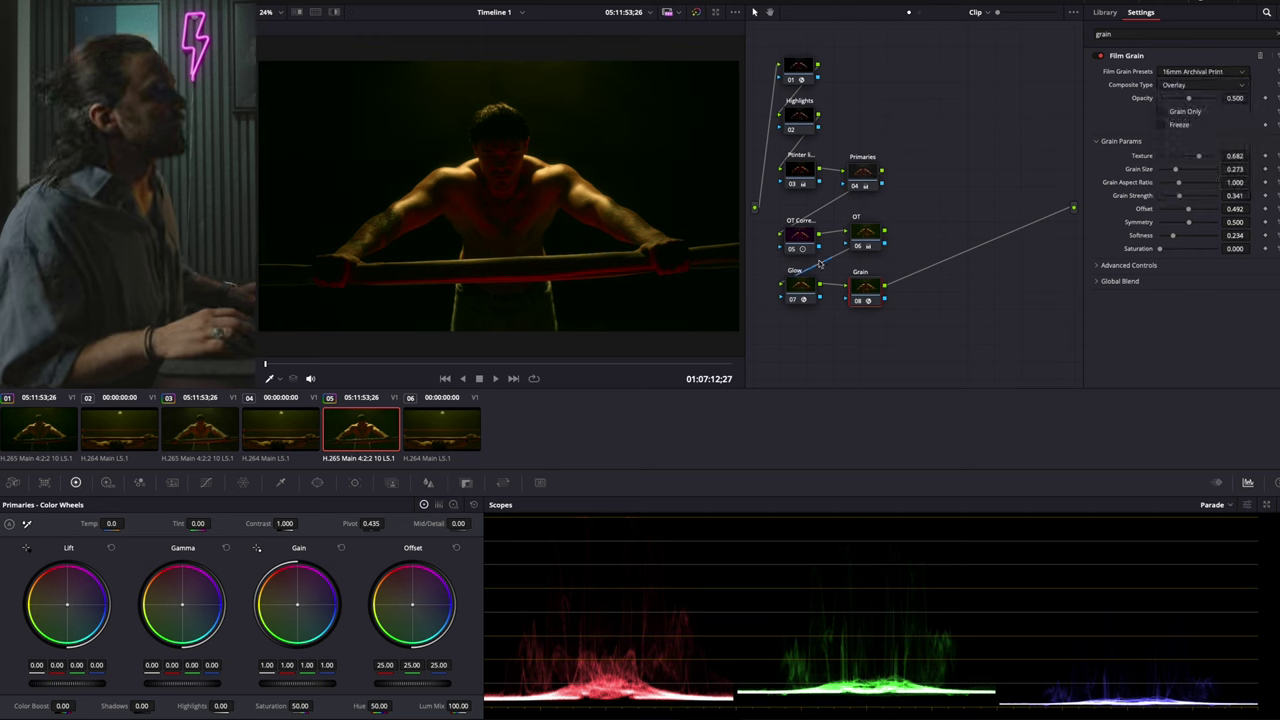
Inspect the film grain up close on clip 05, and compare the full frame with reference clip 06
scroll(575, 236, "up", 5)
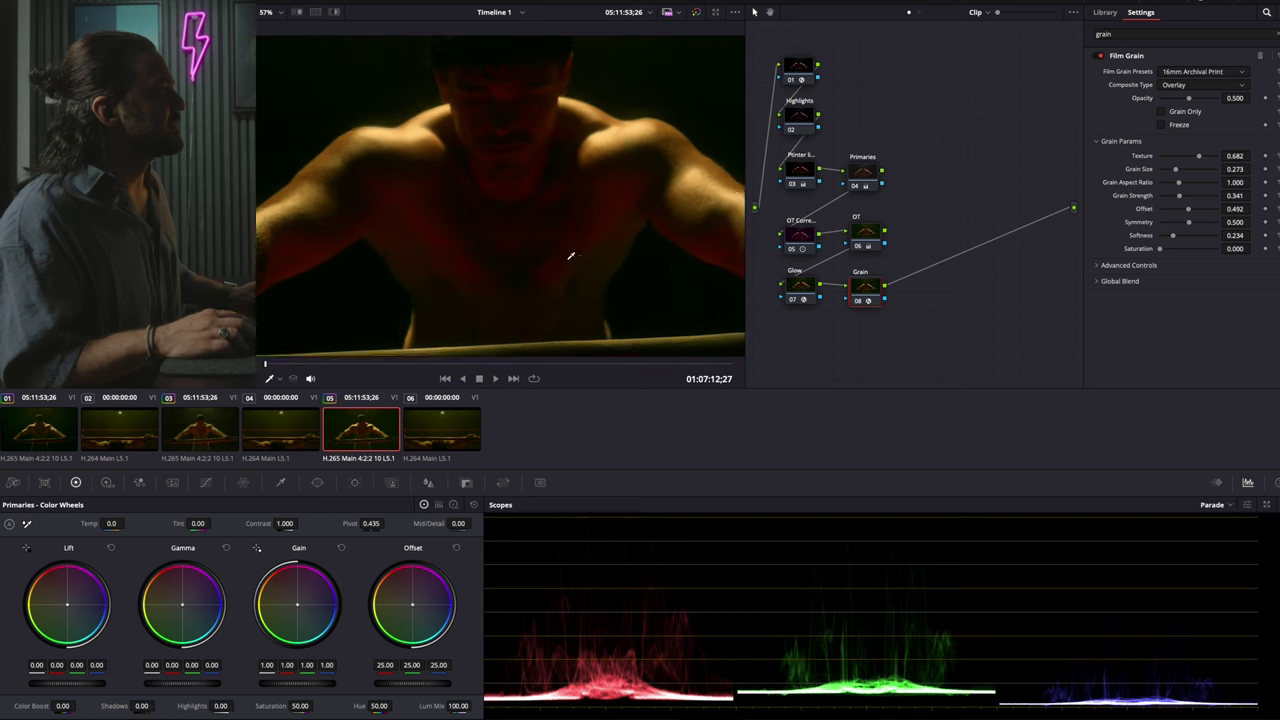
scroll(539, 212, "down", 5)
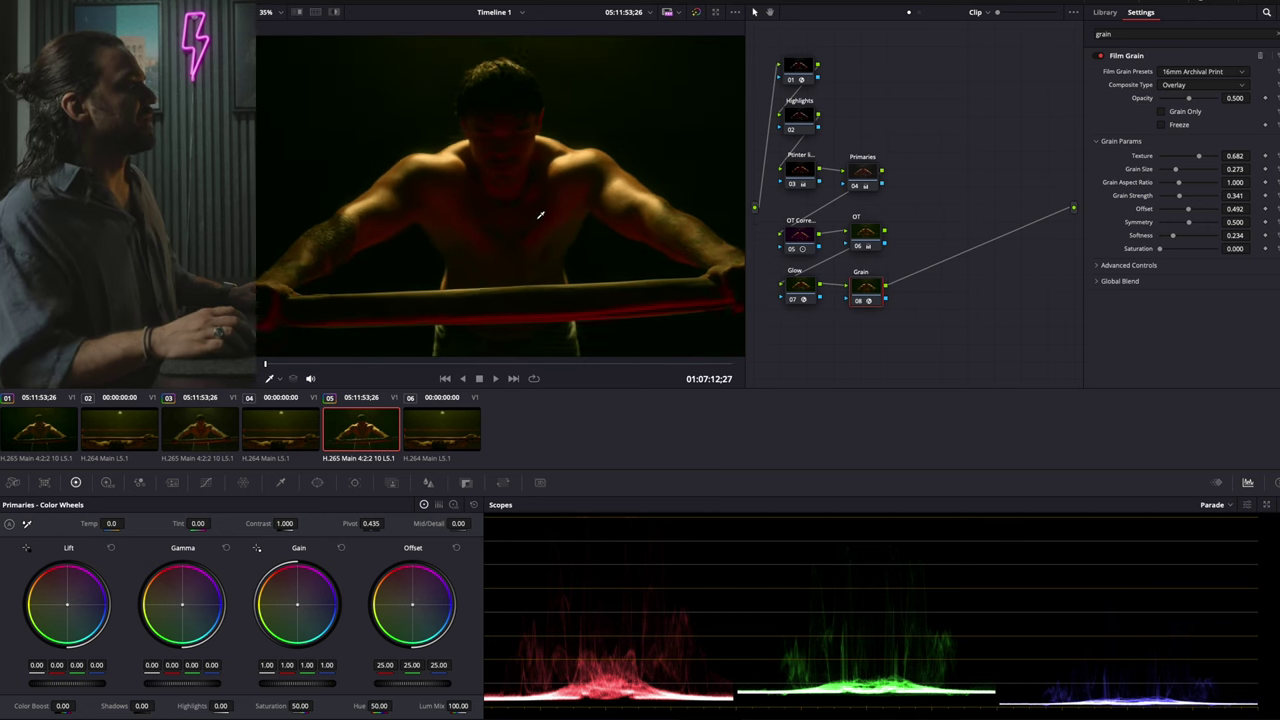
scroll(540, 215, "down", 1)
left_click_drag(540, 215, 538, 188)
left_click(452, 439)
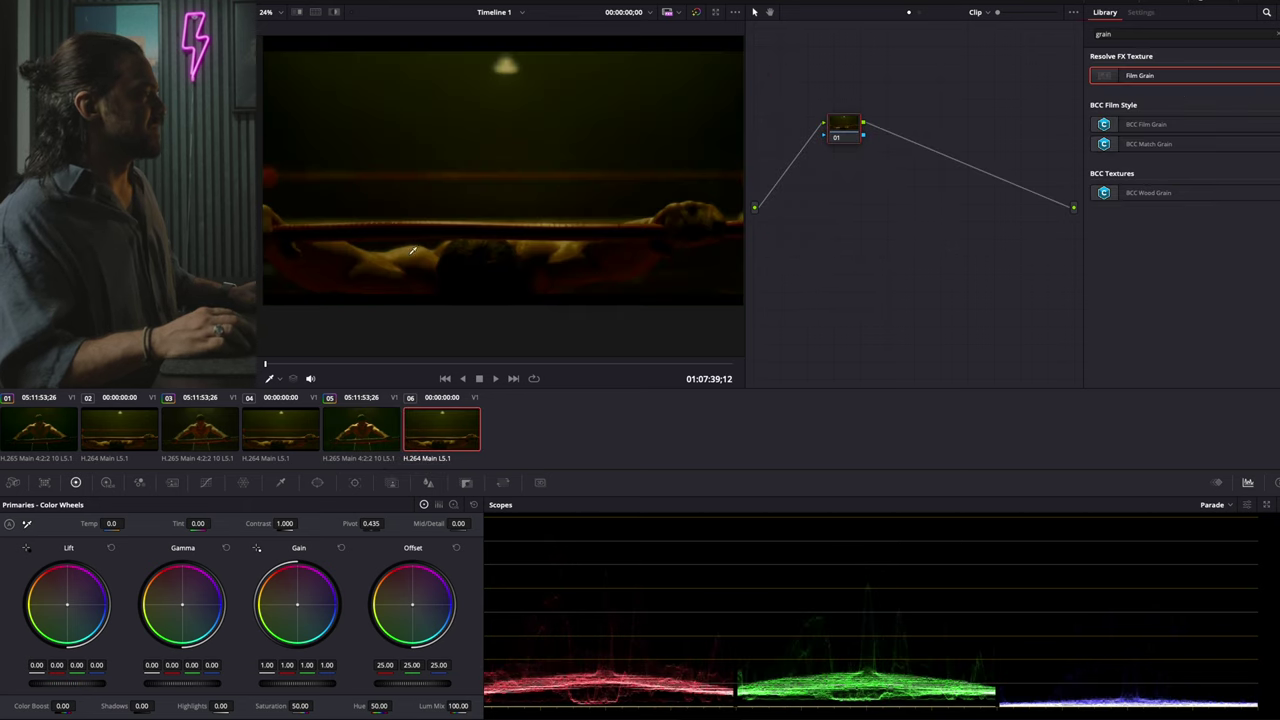
left_click(368, 432)
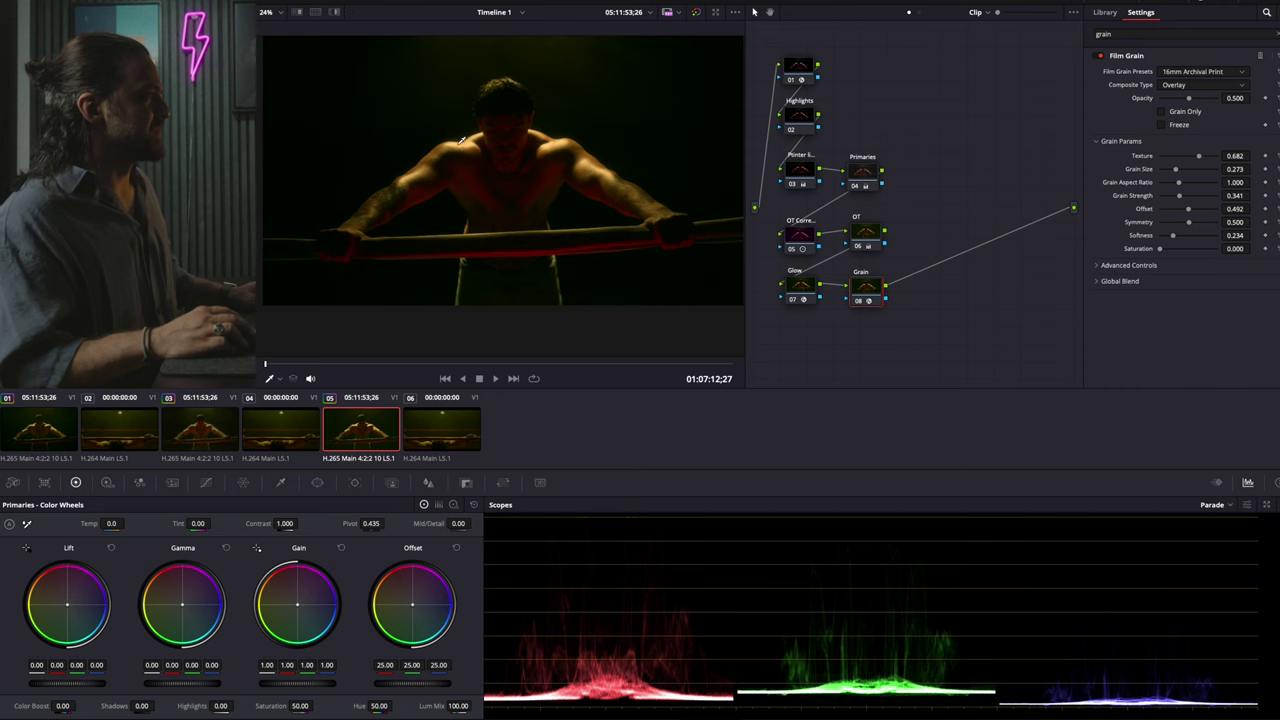
On the Highlights node, isolate the skin highlights with a luminance qualifier at Low 54.9 and L. Soft 6.9, using the highlight view
left_click(801, 122)
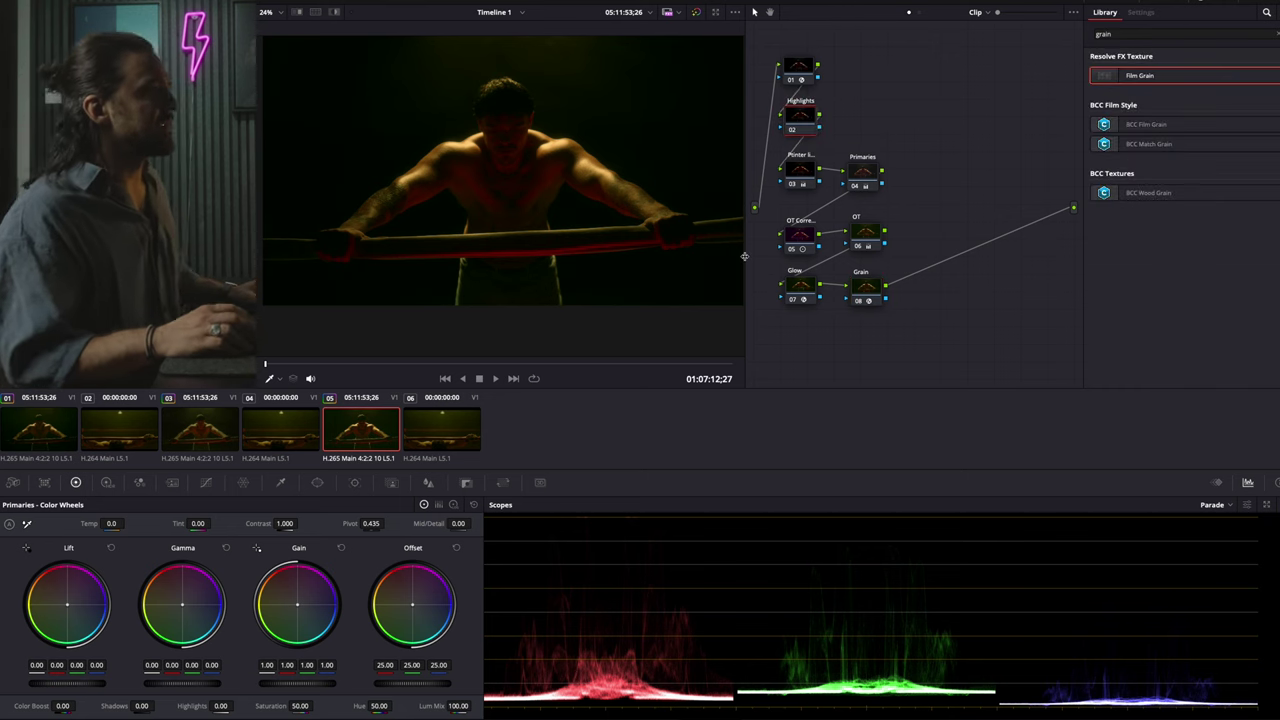
left_click(335, 12)
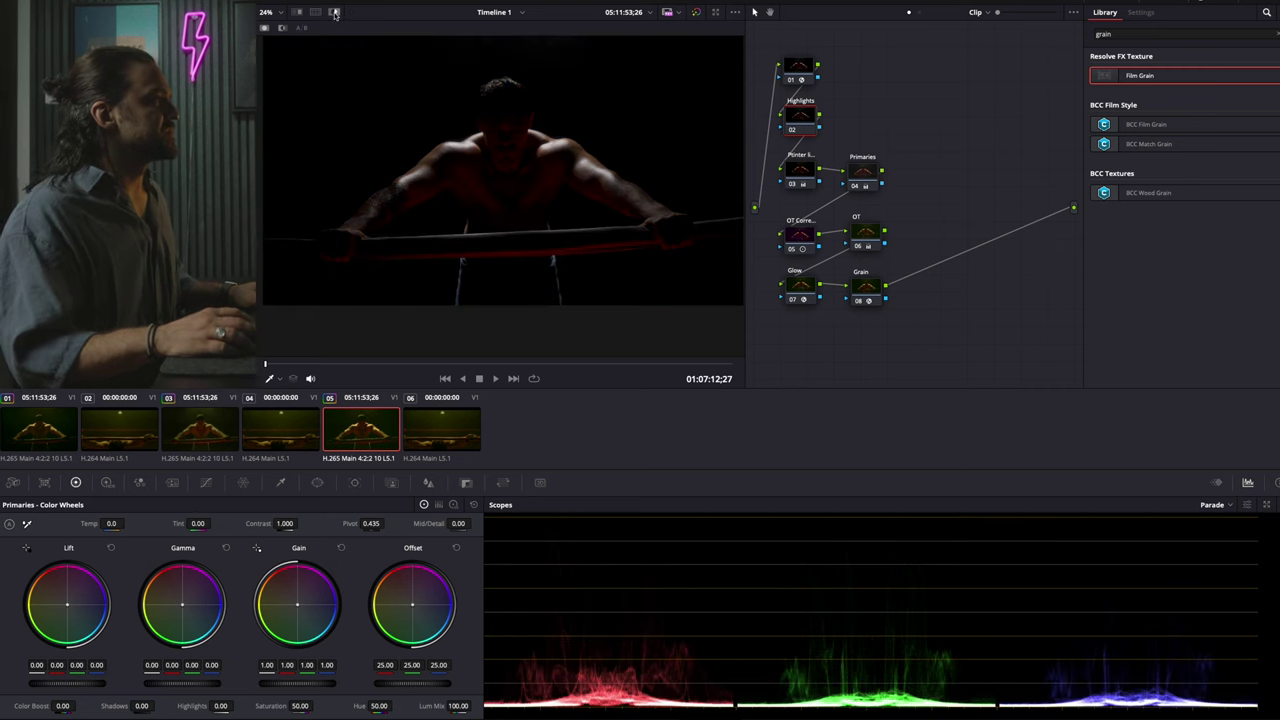
left_click(281, 483)
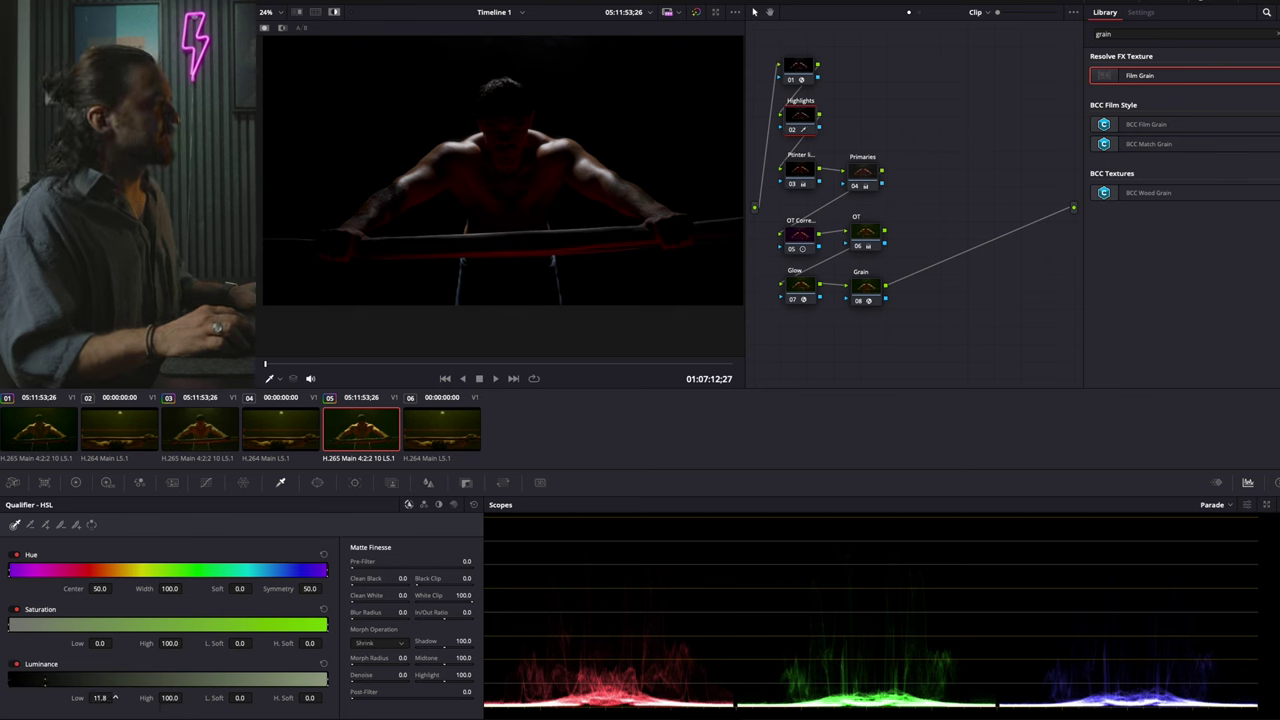
left_click_drag(100, 698, 254, 698)
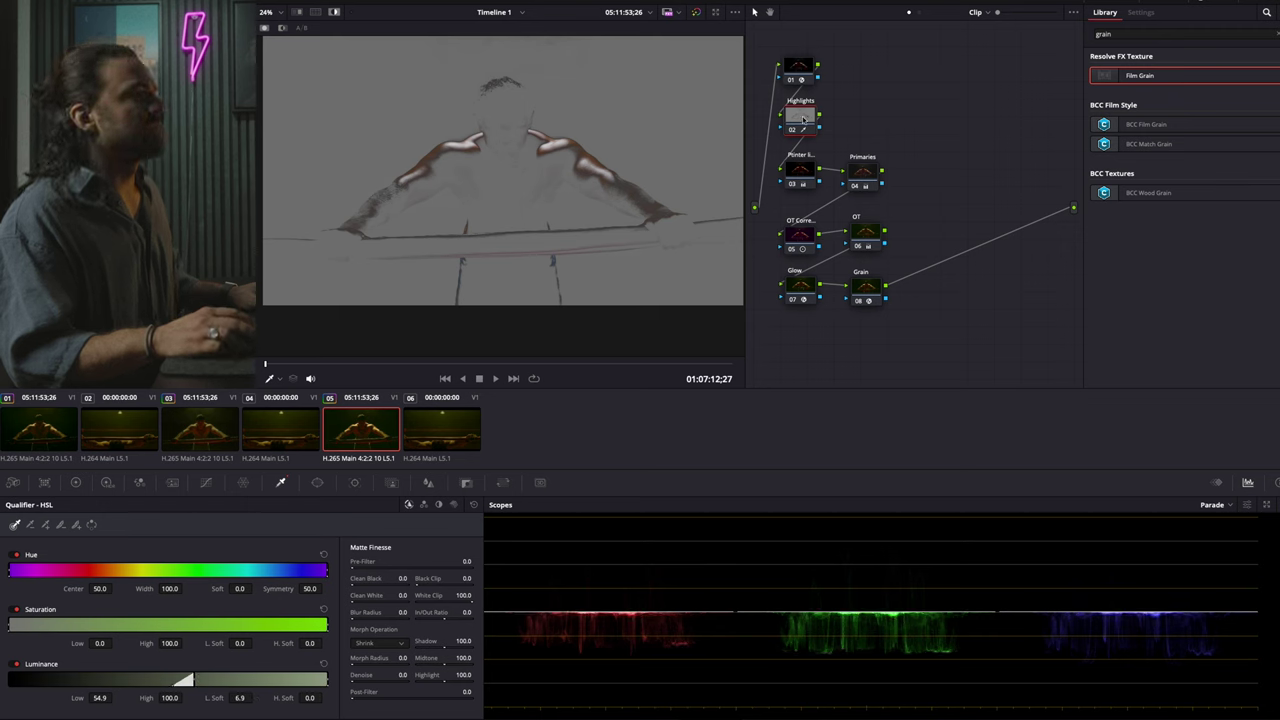
Turn off the highlight view, lower the qualified highlights' Gain to 0.64, and check the result against clip 06
left_click(77, 483)
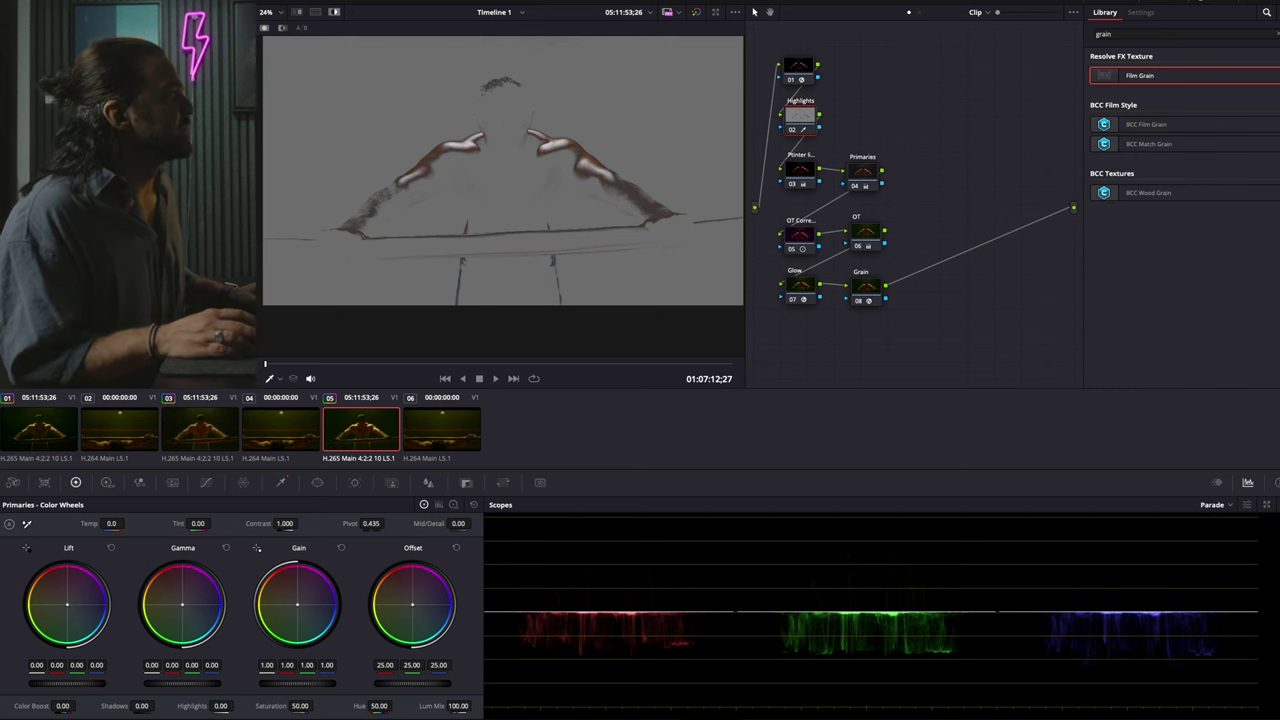
left_click(334, 12)
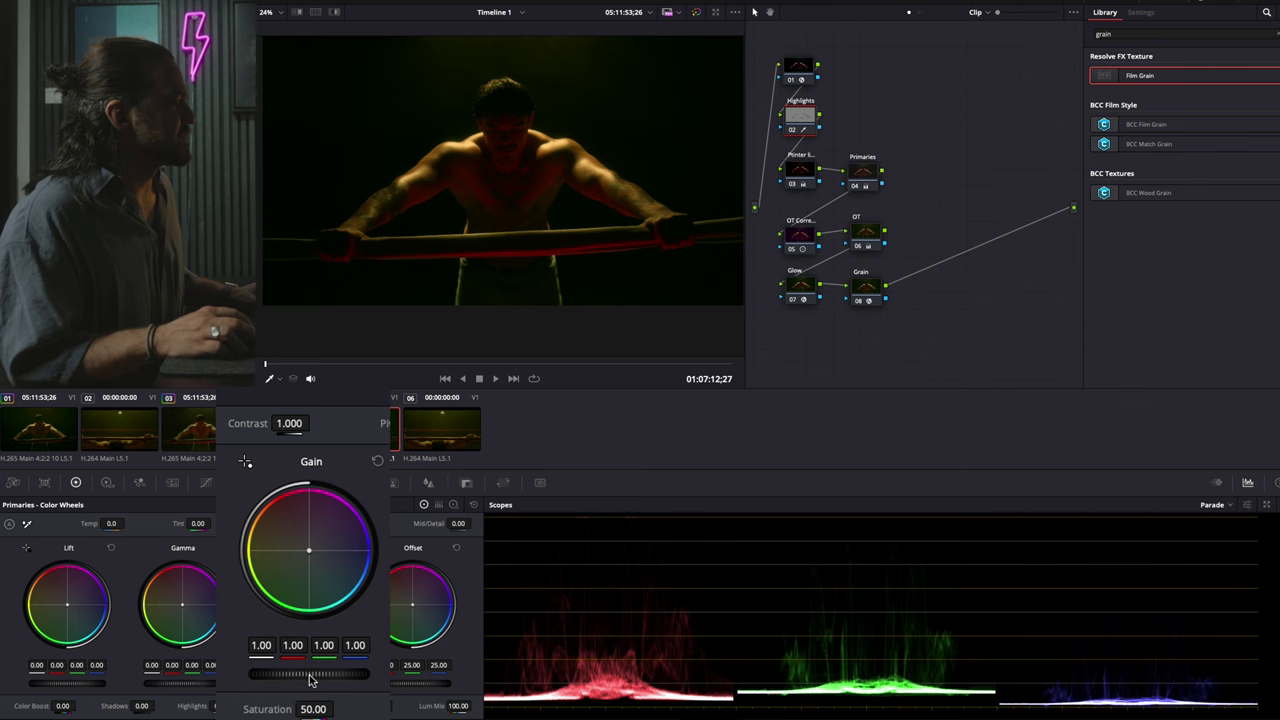
mouse_move(309, 673)
left_mouse_down()
mouse_move(277, 673)
mouse_move(299, 673)
left_mouse_up()
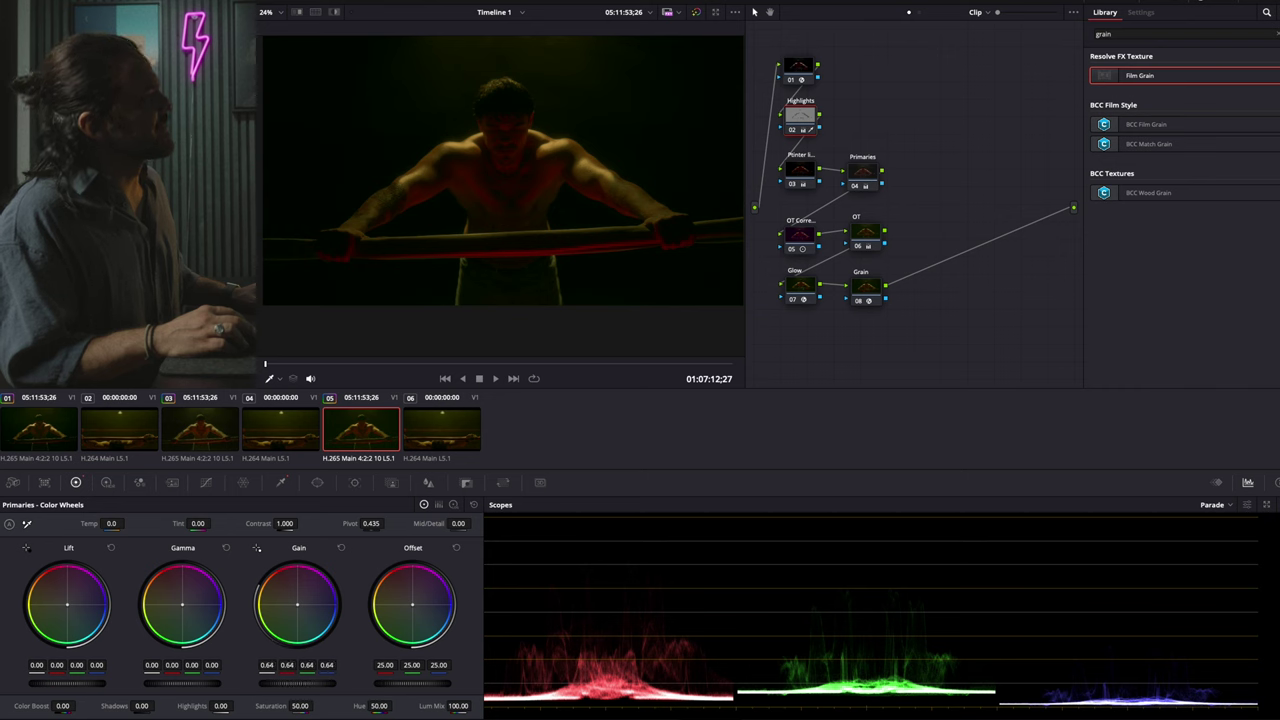
left_click(437, 429)
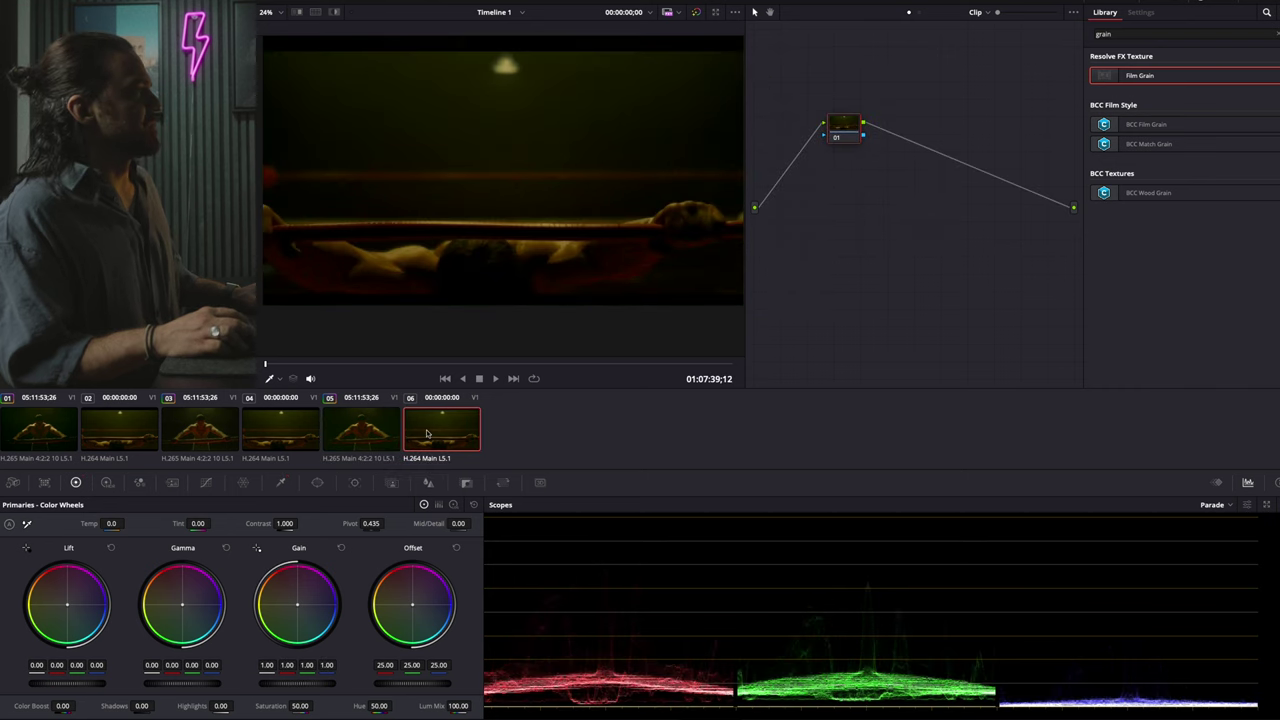
left_click(381, 438)
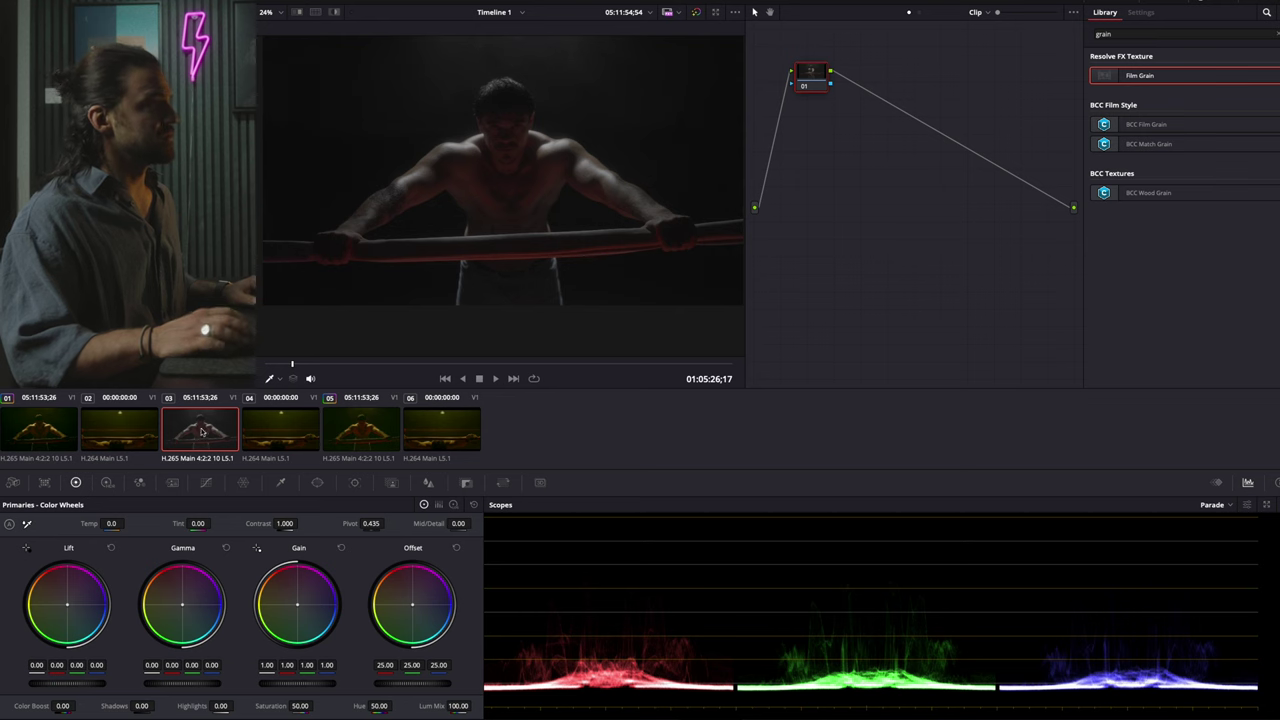
Select clips 03 and 04 together and shot match clip 03 to clip 04
left_click(280, 432)
left_click(204, 436, "ctrl")
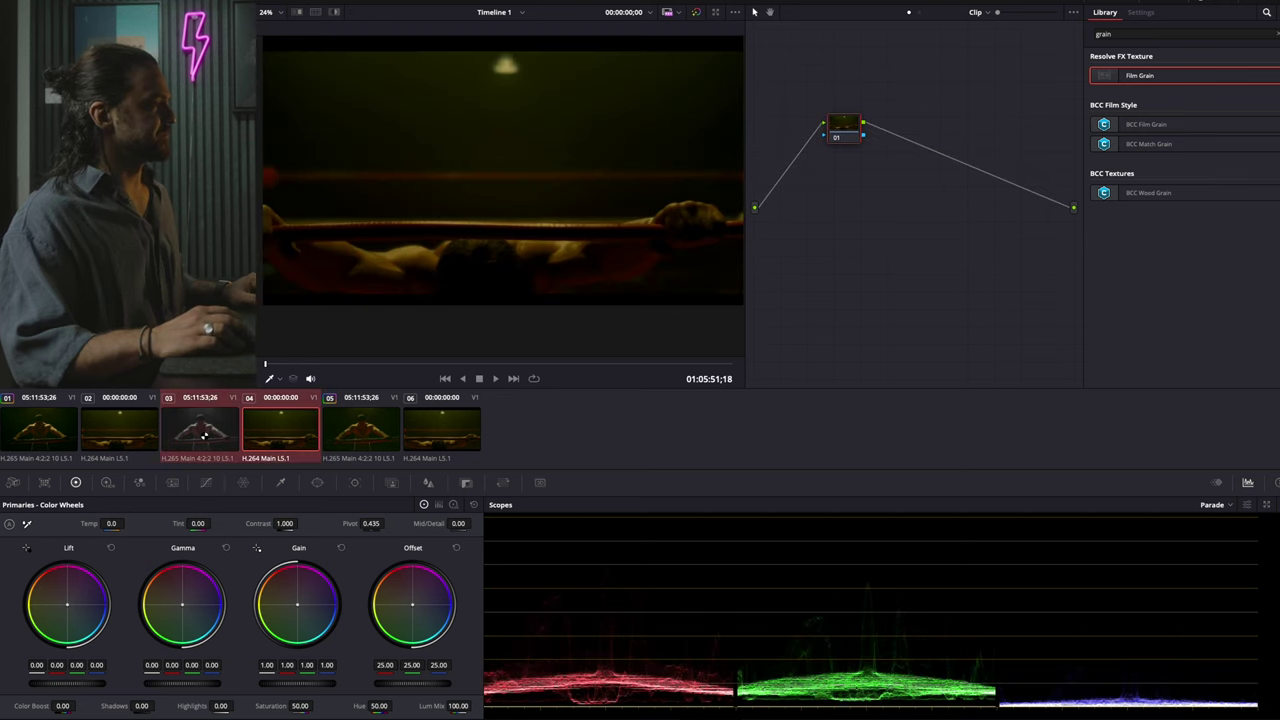
right_click(261, 426)
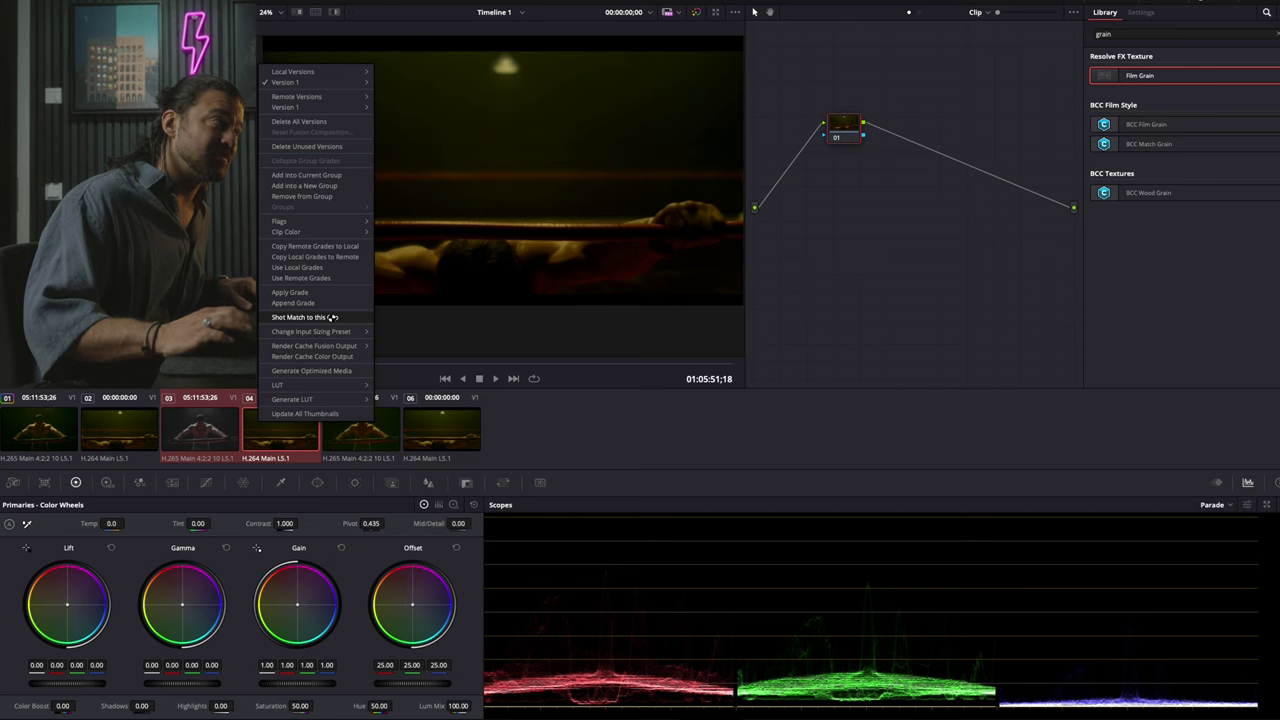
left_click(331, 312)
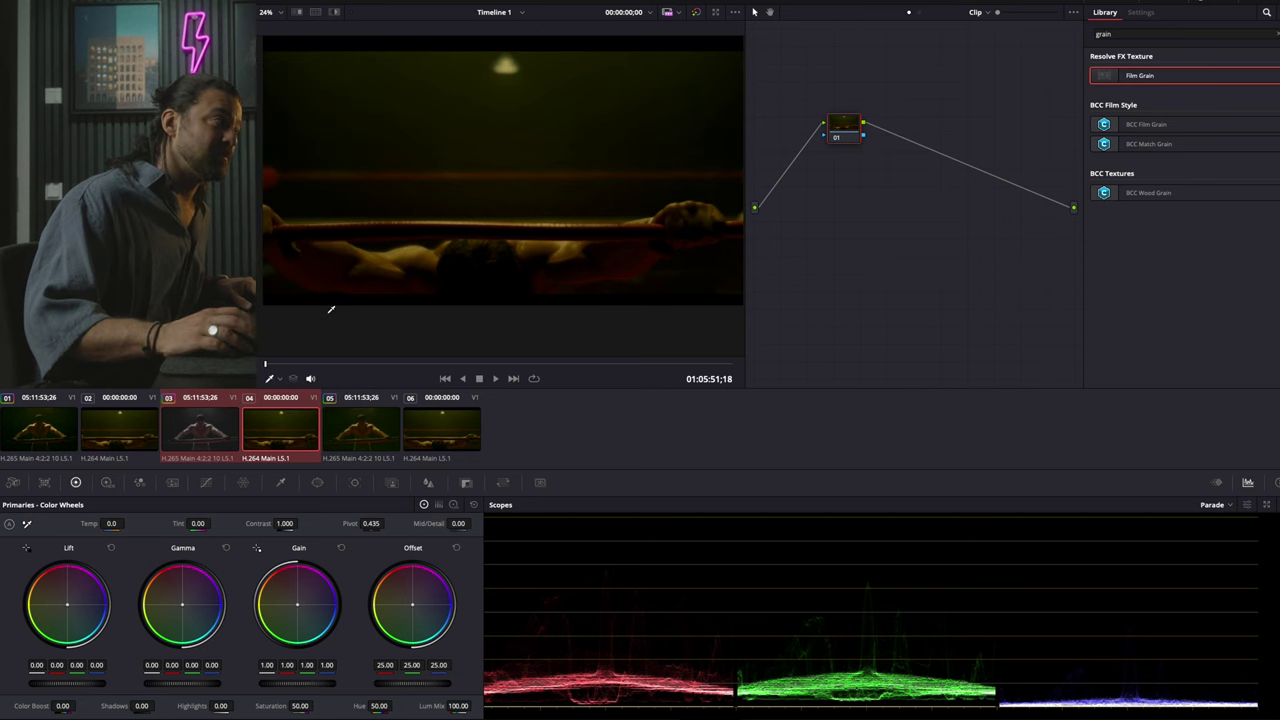
Compare the shot-matched clip 03 with reference clip 04, and the manually graded clip 05 with reference clip 06
left_click(203, 437)
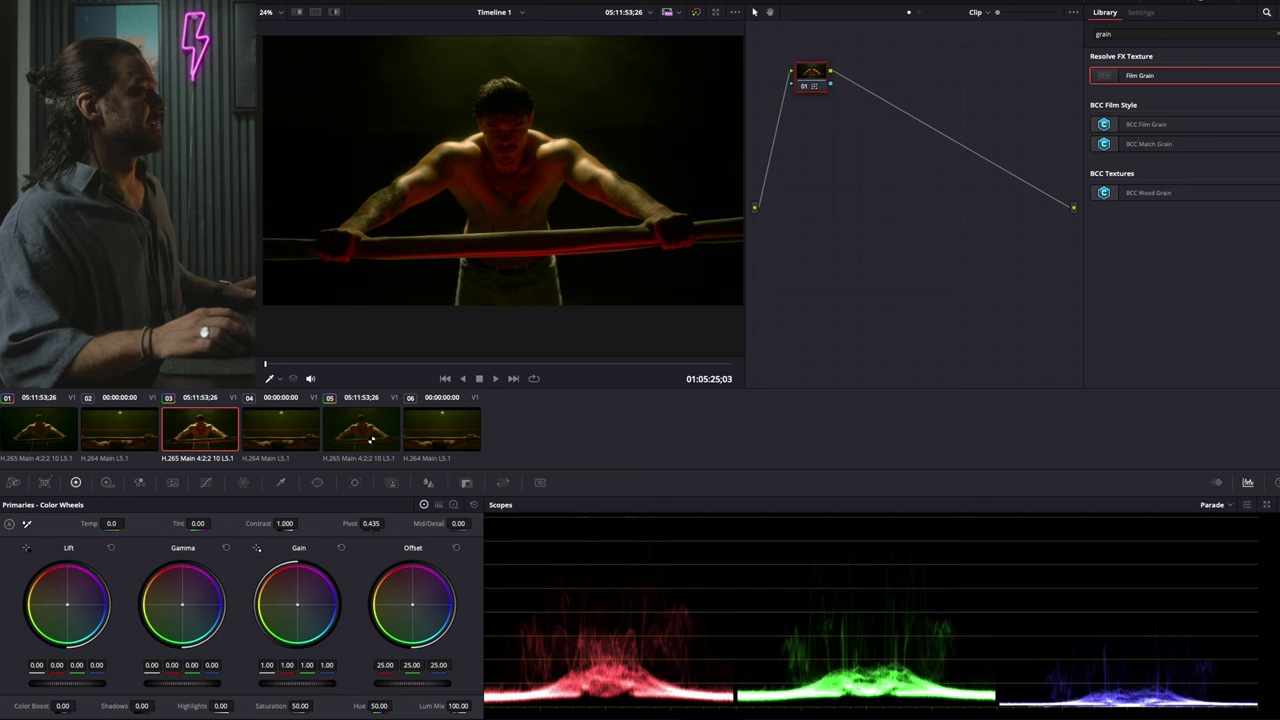
left_click(299, 437)
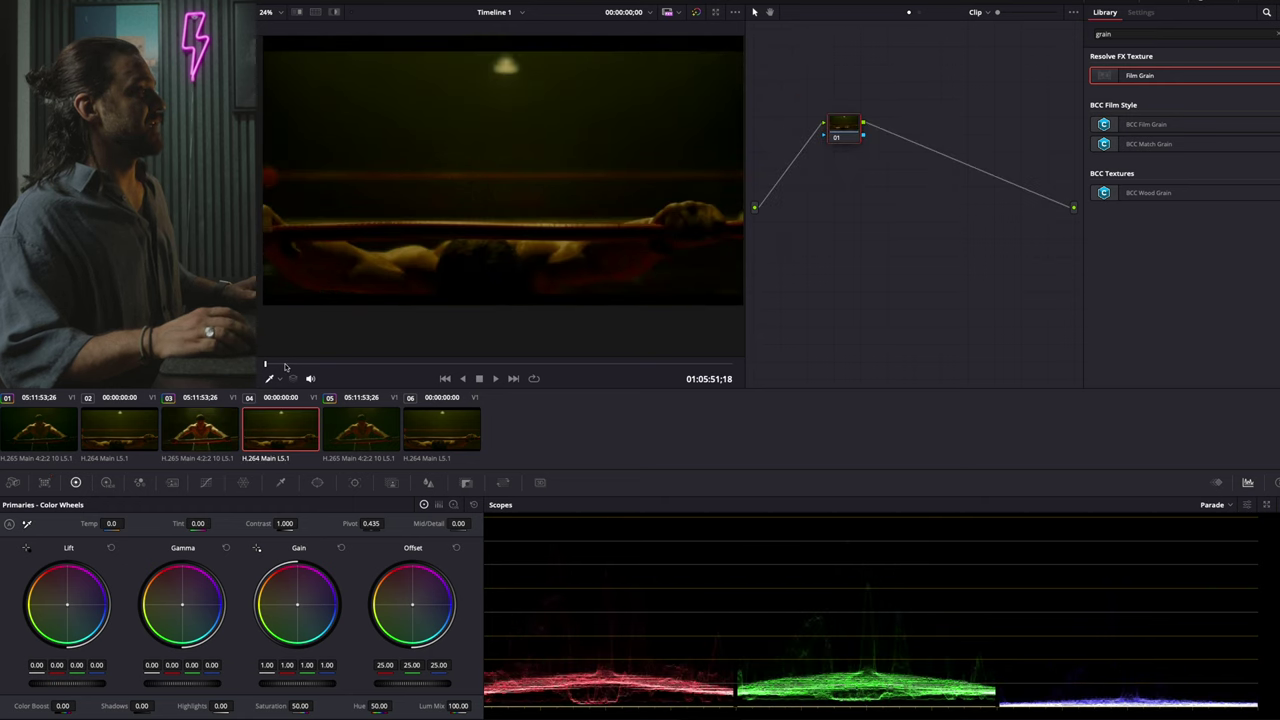
left_click(188, 431)
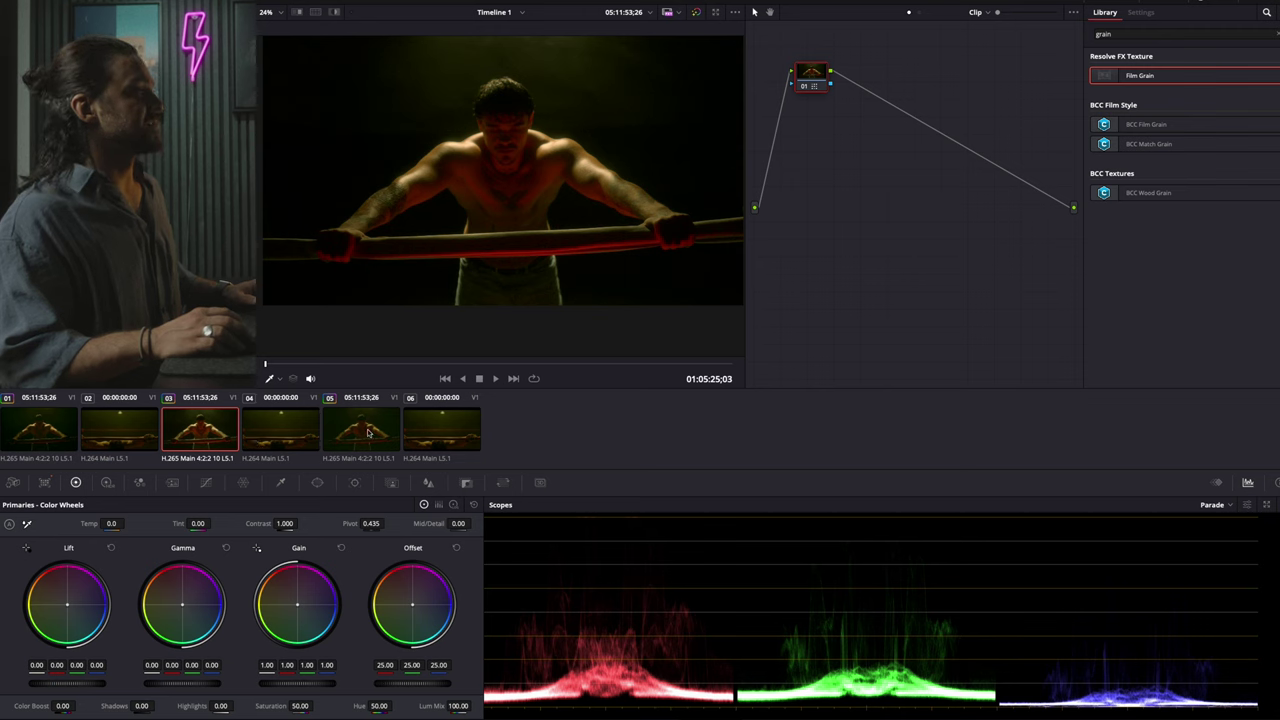
left_click(368, 432)
left_click(431, 432)
left_click(374, 433)
left_click(430, 433)
left_click(360, 434)
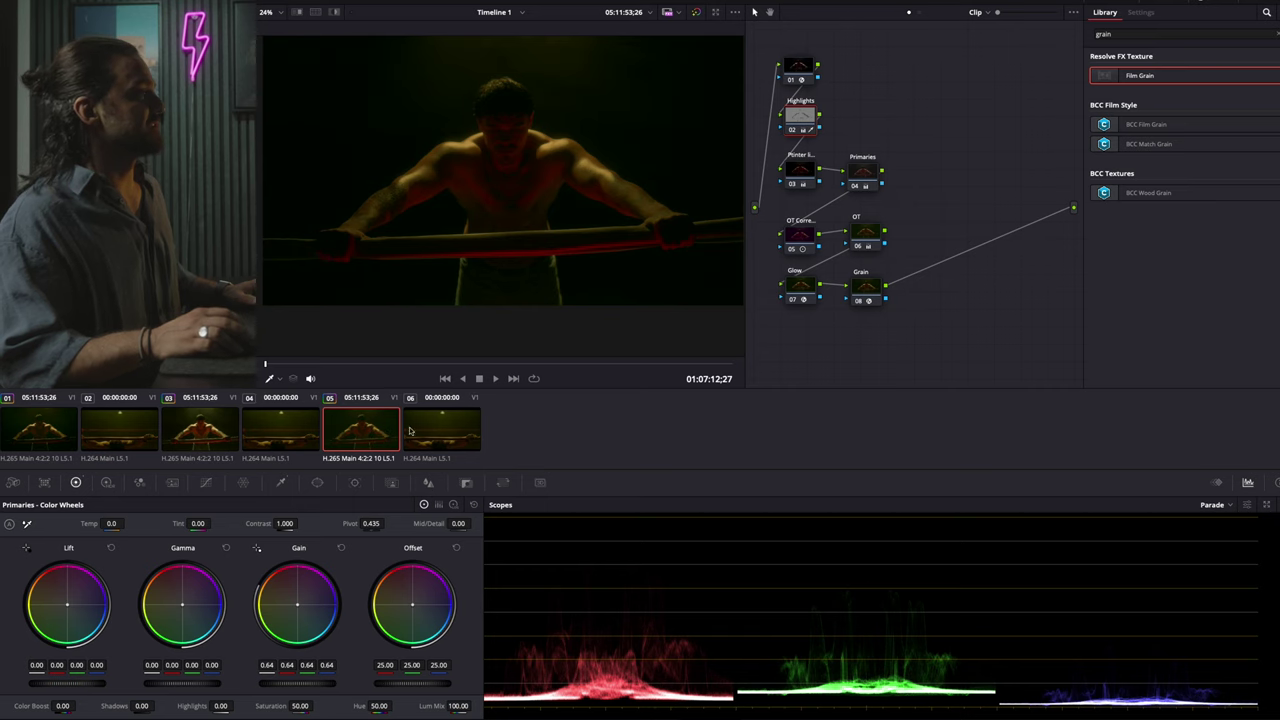
On clip 03, add a serial node, qualify its highlights by luminance, and lower their Gain to 0.72
left_click(200, 433)
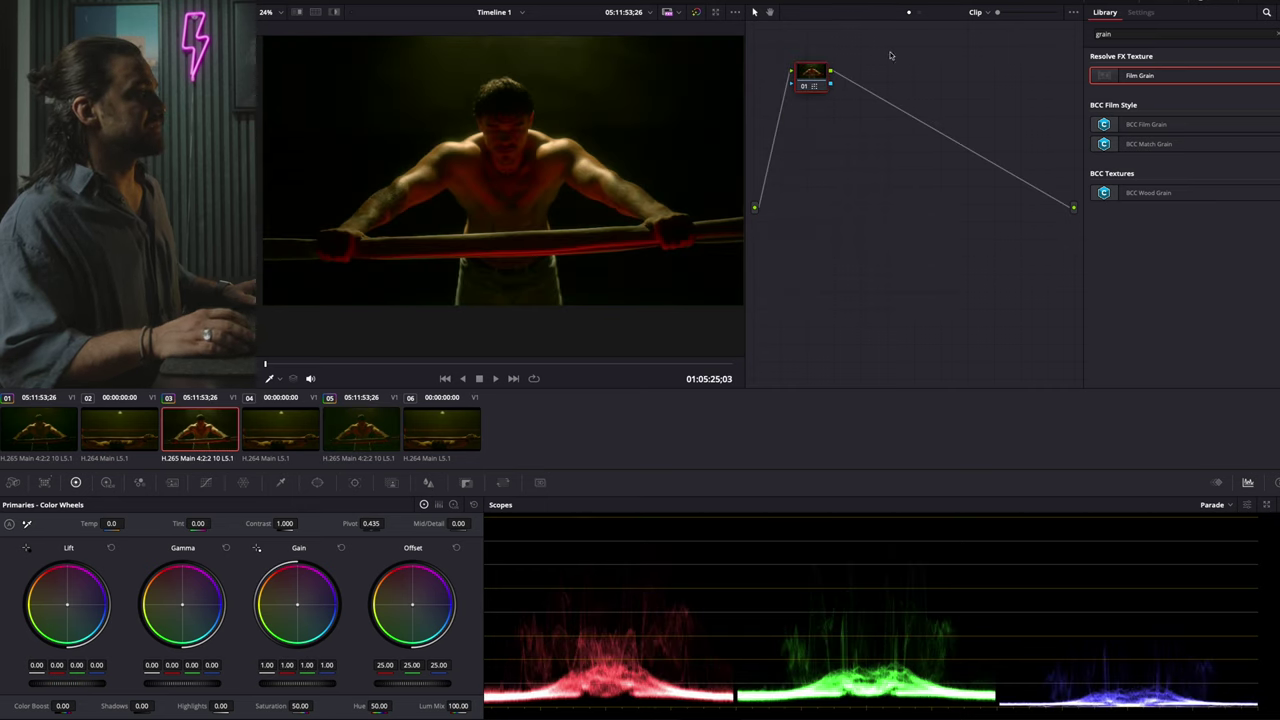
key("alt+s")
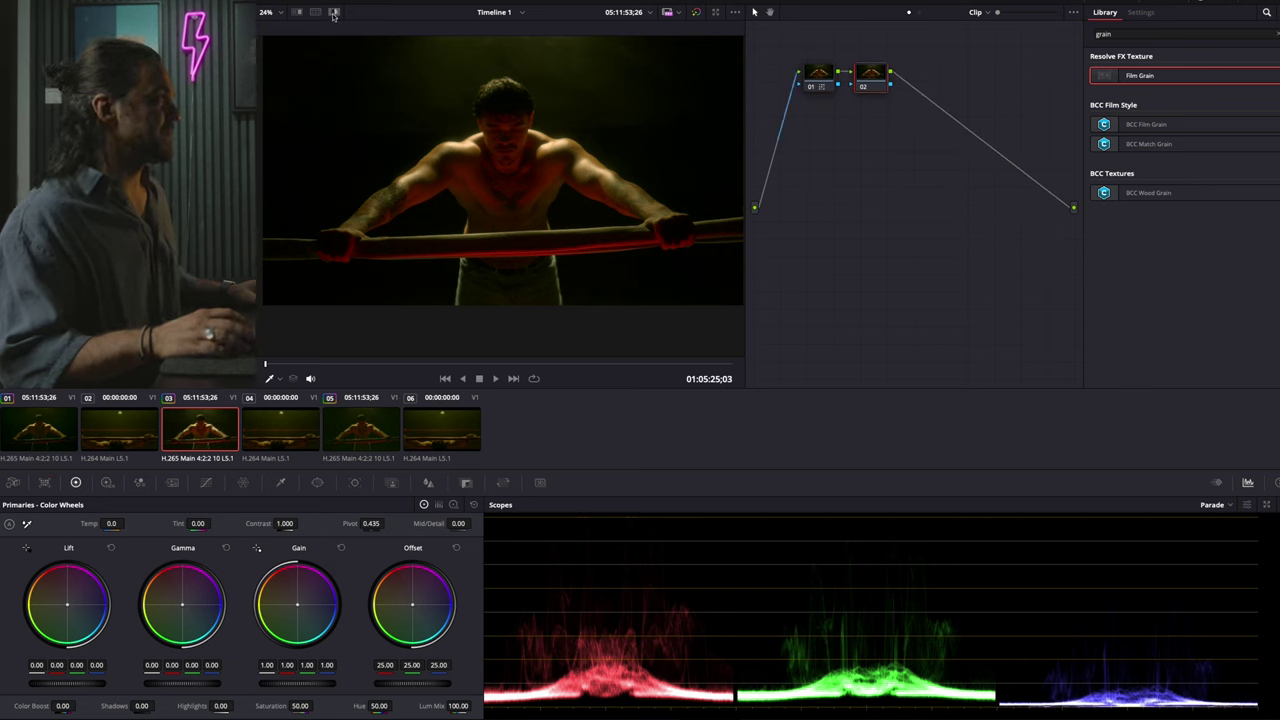
left_click(281, 482)
left_click_drag(115, 697, 256, 697)
left_click(75, 482)
key("shift+h")
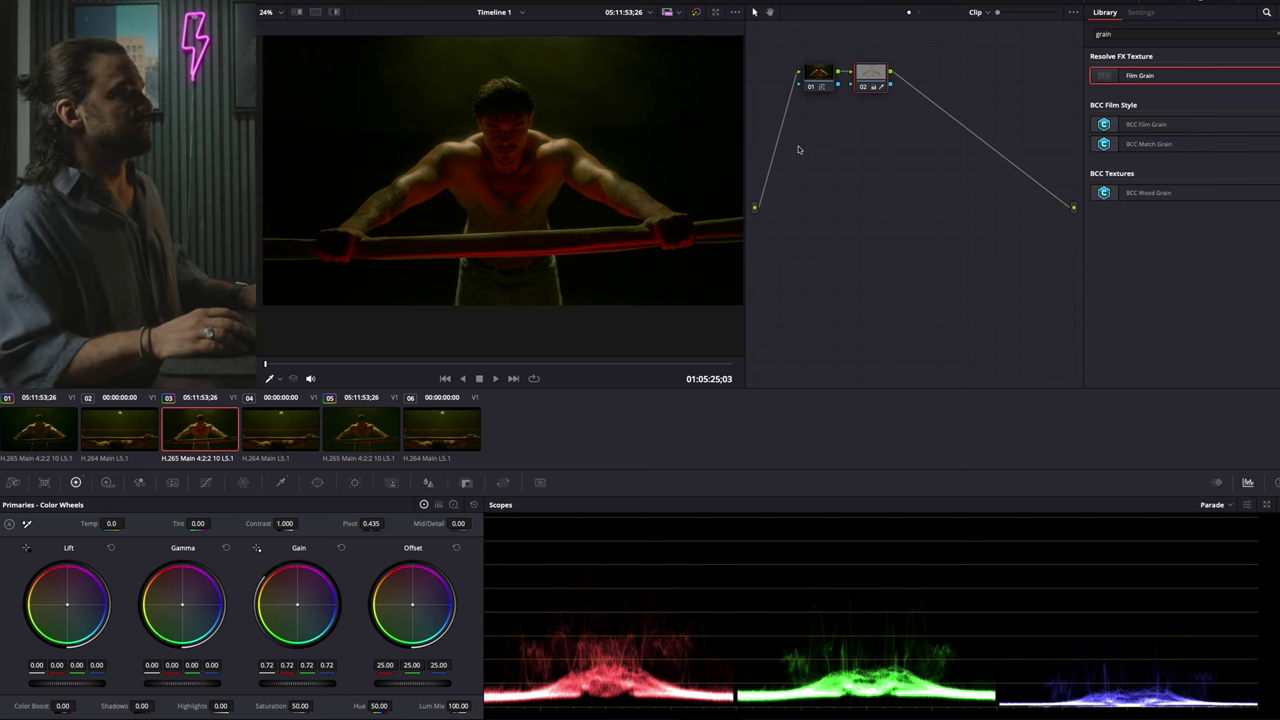
Switch between clip 03 and reference clip 04 to judge the shot match with the reduced highlights
left_click(260, 441)
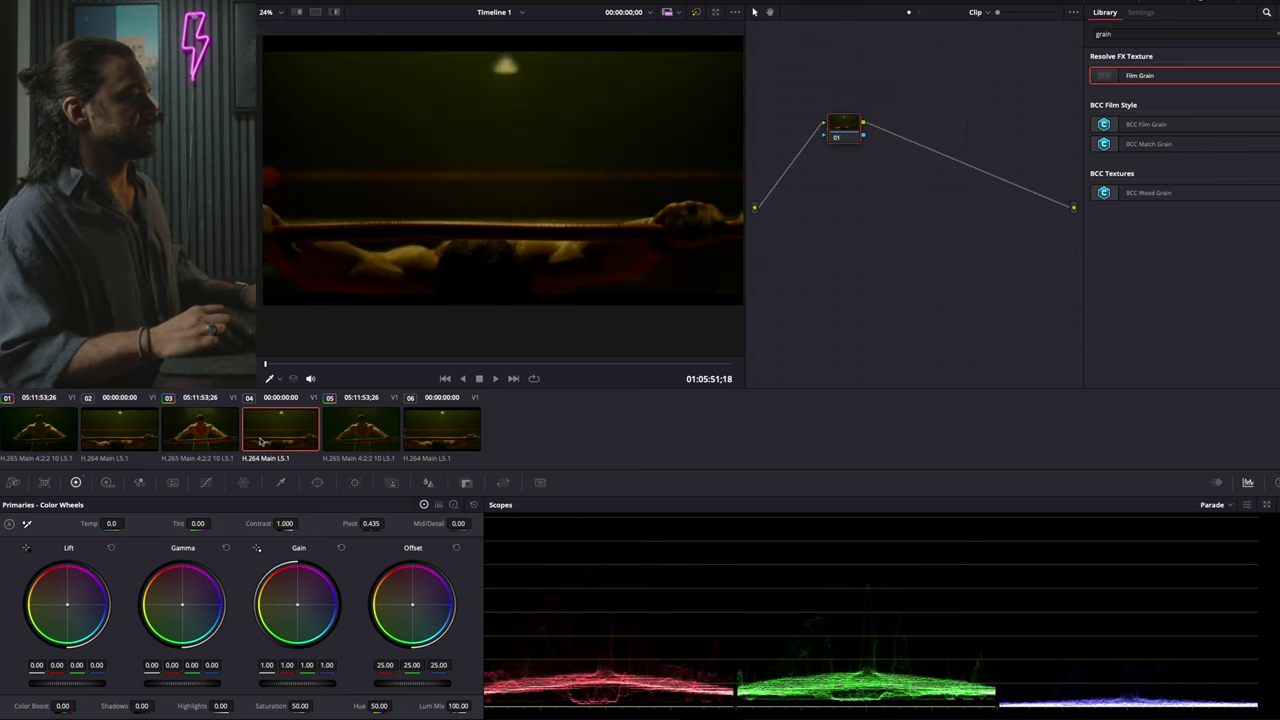
left_click(197, 440)
left_click(270, 432)
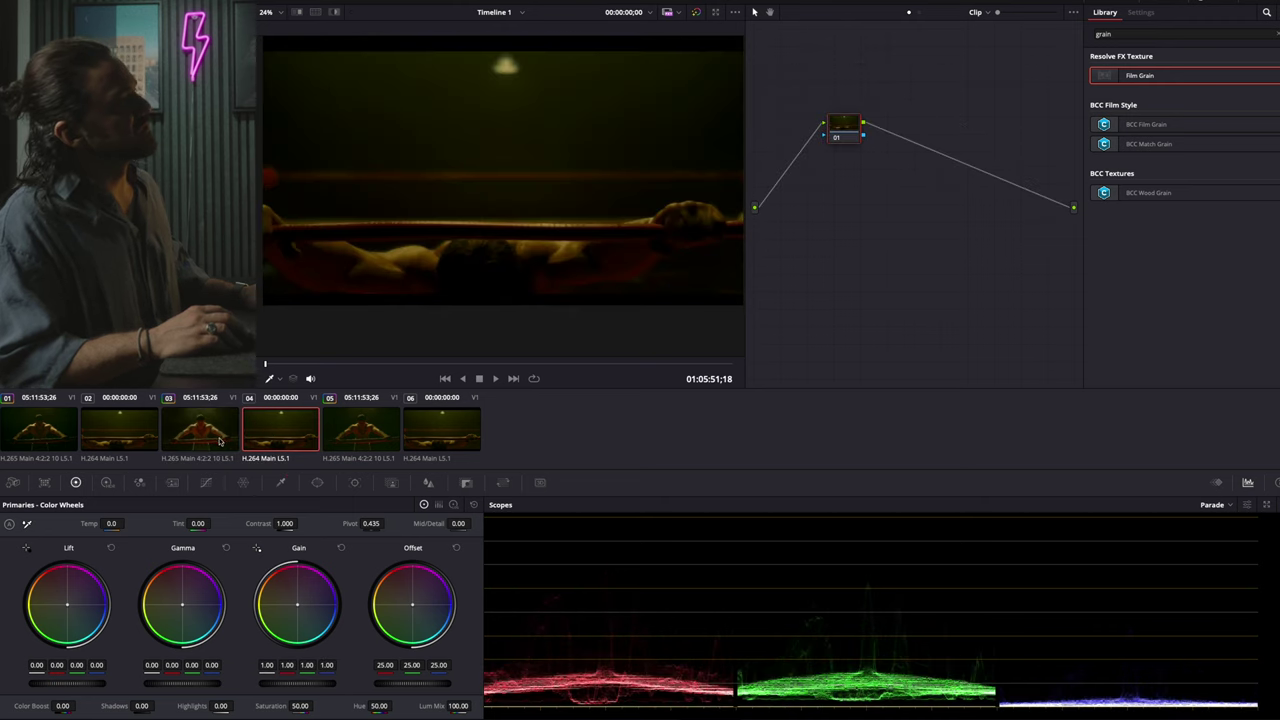